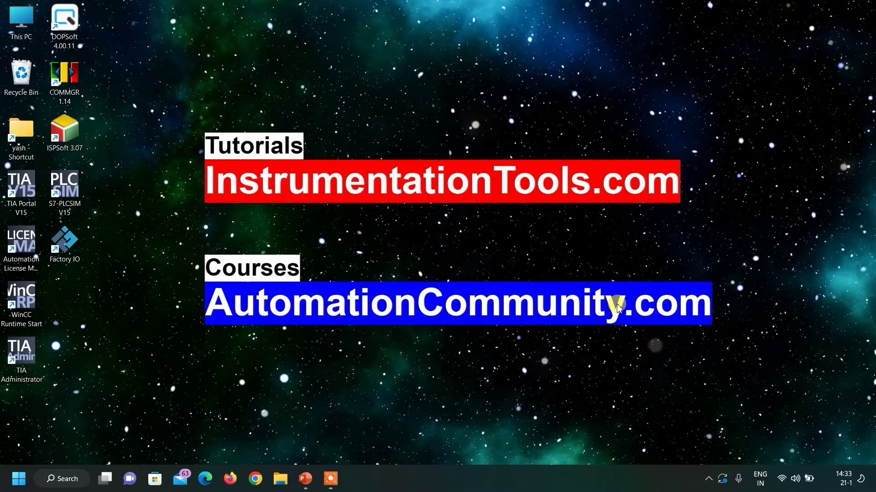
Launch a Chrome Guest browser window from the taskbar icon
{"action": "left_click", "coordinate": [257, 479]}
Search for 'factory io trial download' and fill in the trial form's name and e-mail fields
{"action": "type", "text": "factory io "}
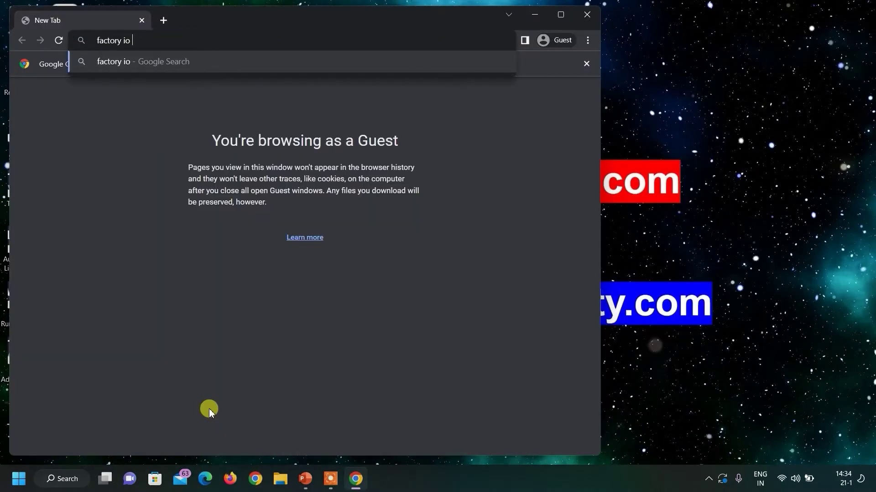
{"action": "type", "text": "trial download"}
{"action": "key", "text": "Return"}
{"action": "left_click", "coordinate": [561, 14]}
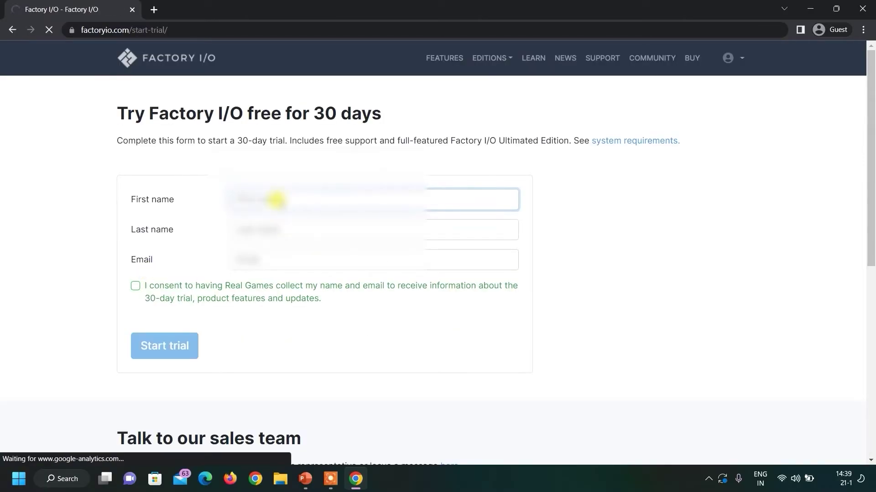
{"action": "key", "text": "Tab"}
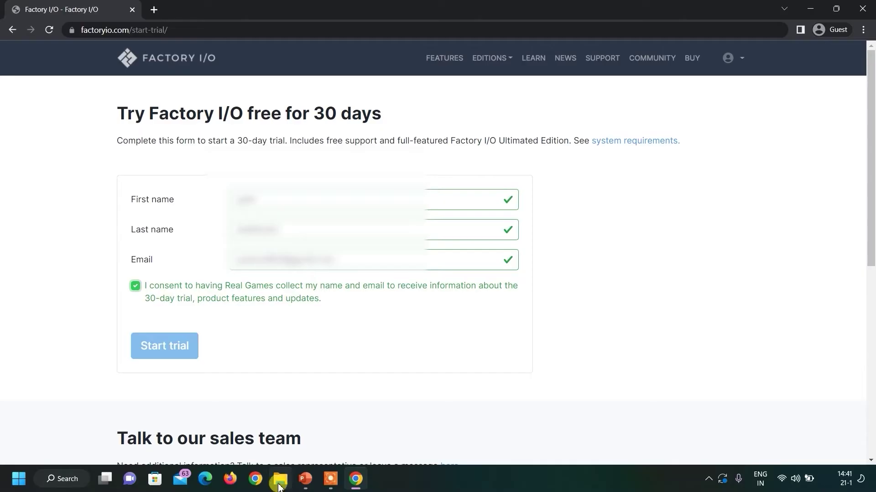
Run the Factory I/O installer from the Factory-IO_V2.4.3 folder in File Explorer
{"action": "left_click", "coordinate": [279, 484]}
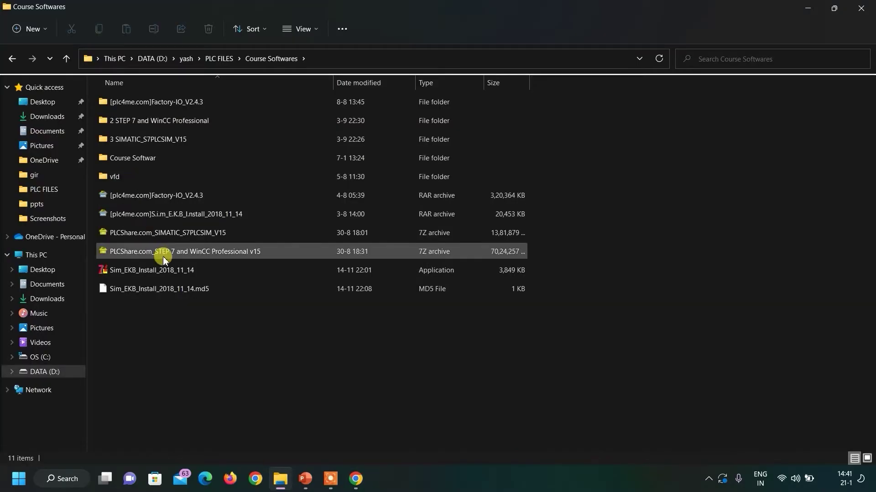
{"action": "double_click", "coordinate": [161, 103]}
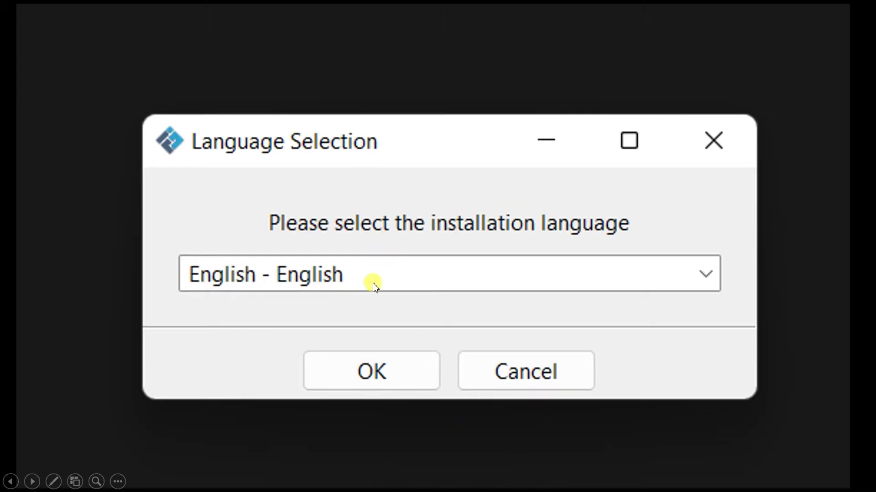
Install Factory I/O in English with the license accepted, default directory and all components
{"action": "left_click", "coordinate": [391, 334]}
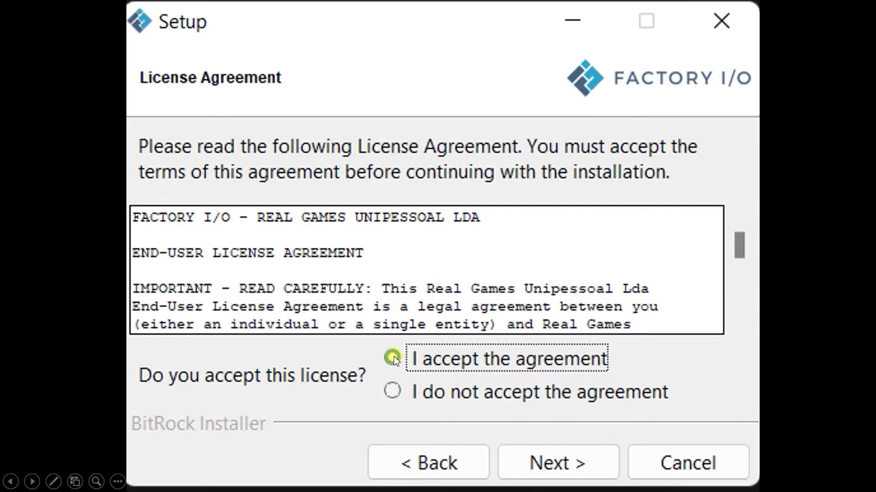
{"action": "left_click", "coordinate": [422, 360]}
{"action": "left_click", "coordinate": [549, 464]}
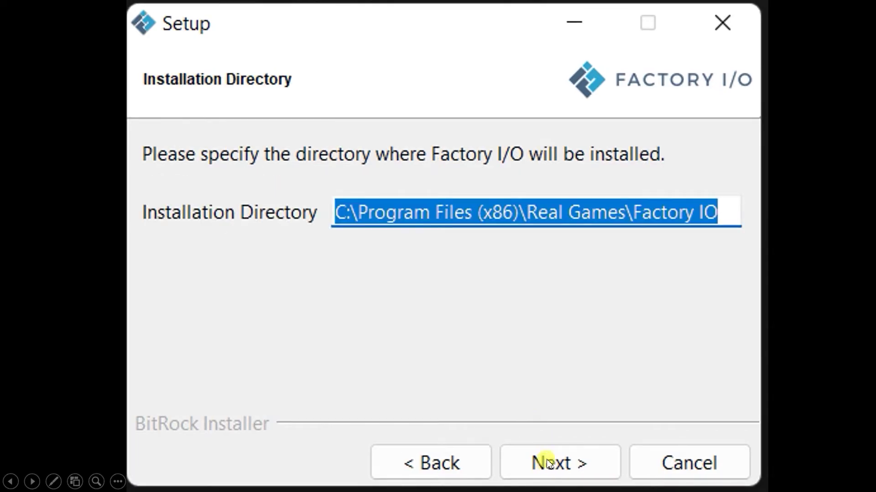
{"action": "left_click", "coordinate": [546, 458]}
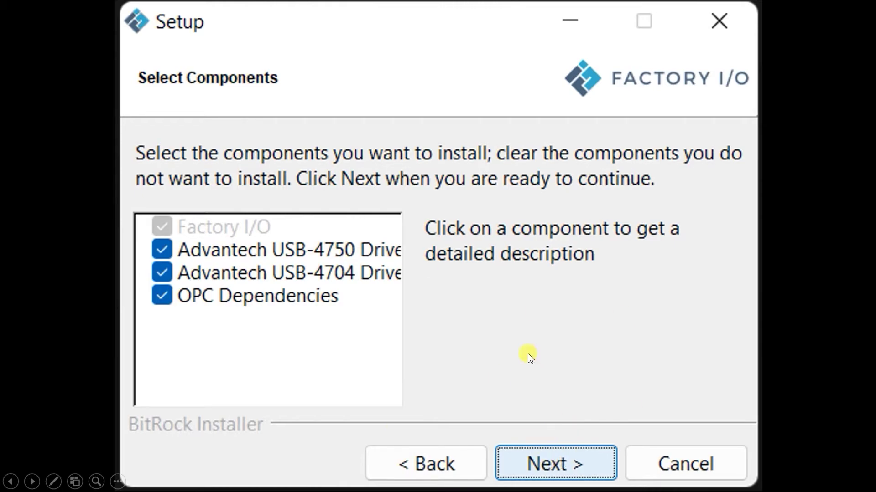
{"action": "key", "text": "Return"}
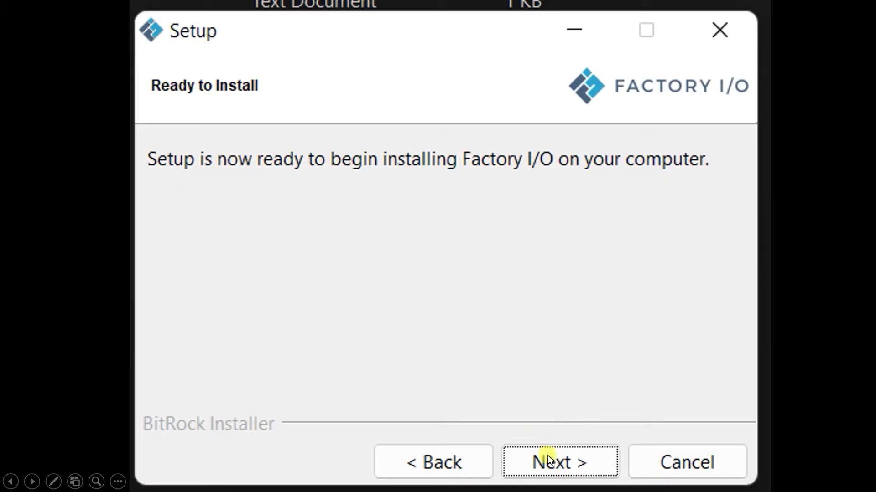
{"action": "key", "text": "Return"}
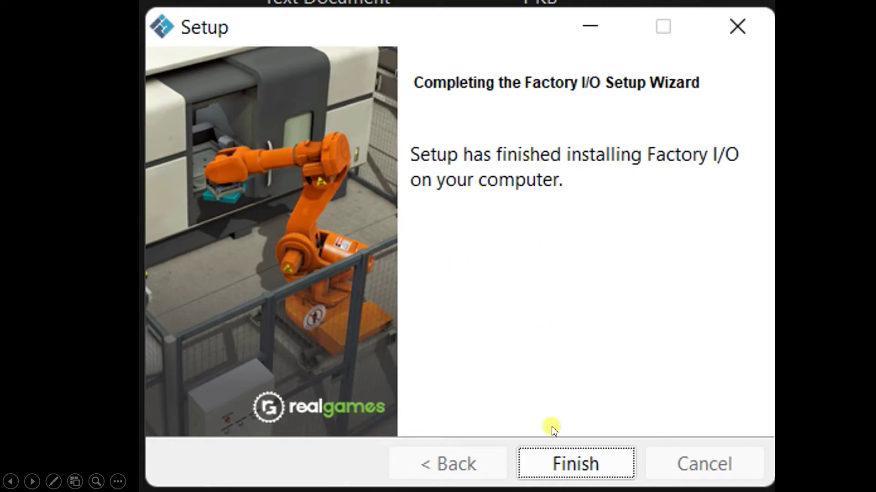
{"action": "left_click", "coordinate": [563, 458]}
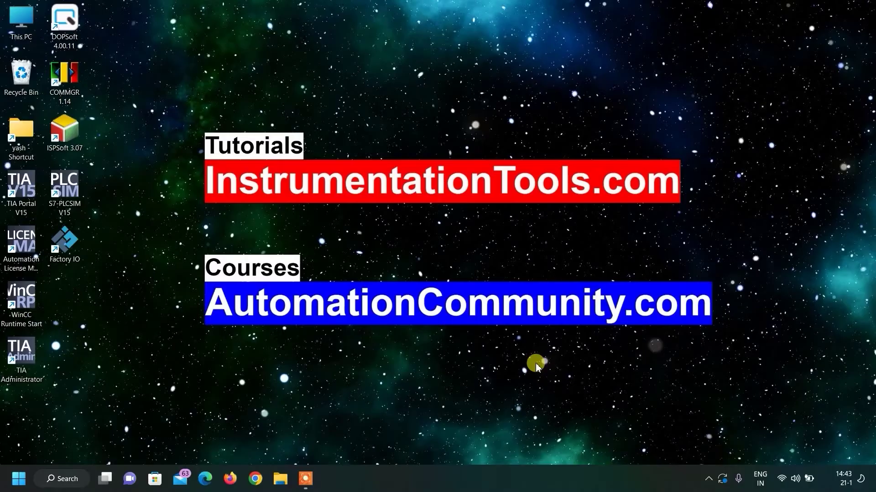
Launch Factory I/O, glance at the sample Scenes, then create a new empty scene
{"action": "double_click", "coordinate": [61, 245]}
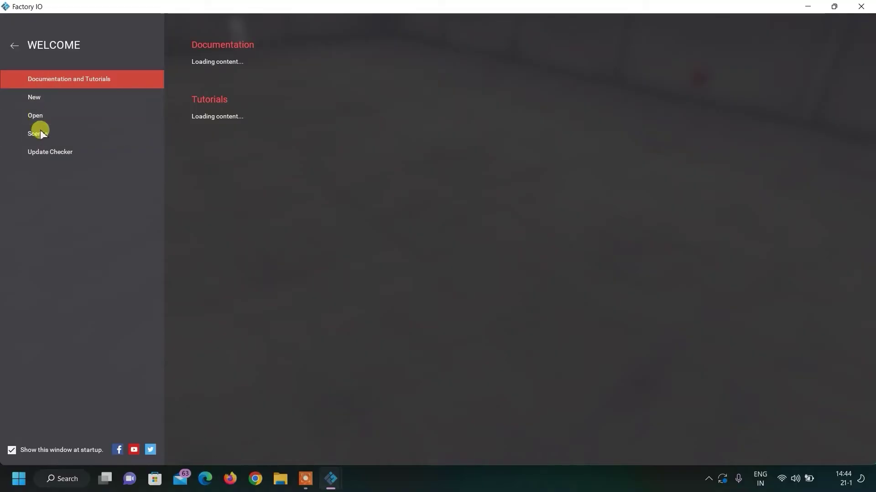
{"action": "left_click", "coordinate": [43, 133]}
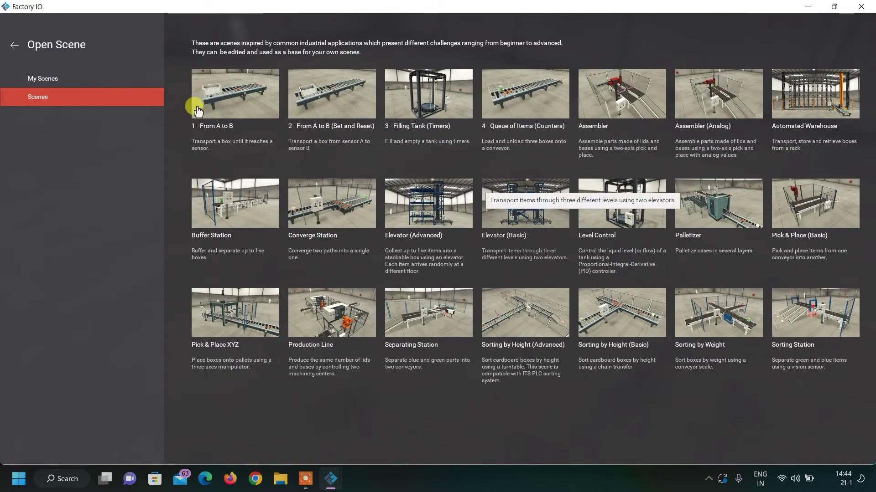
{"action": "left_click", "coordinate": [14, 45]}
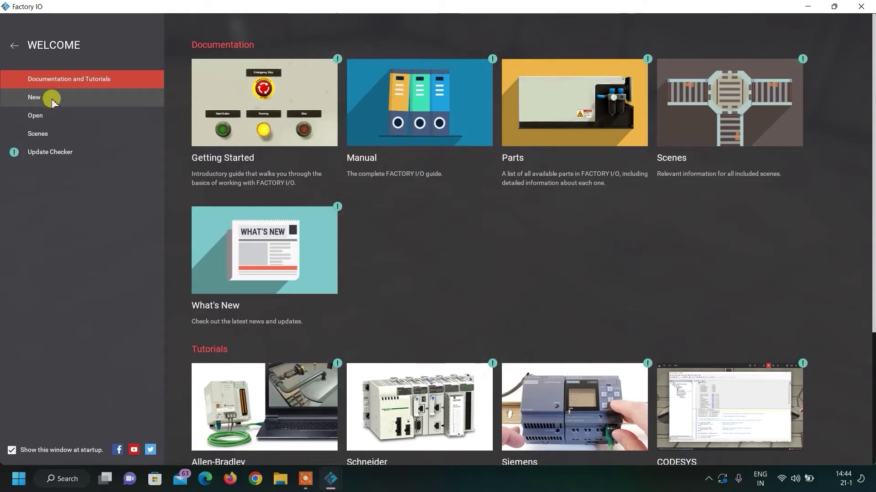
{"action": "left_click", "coordinate": [51, 100]}
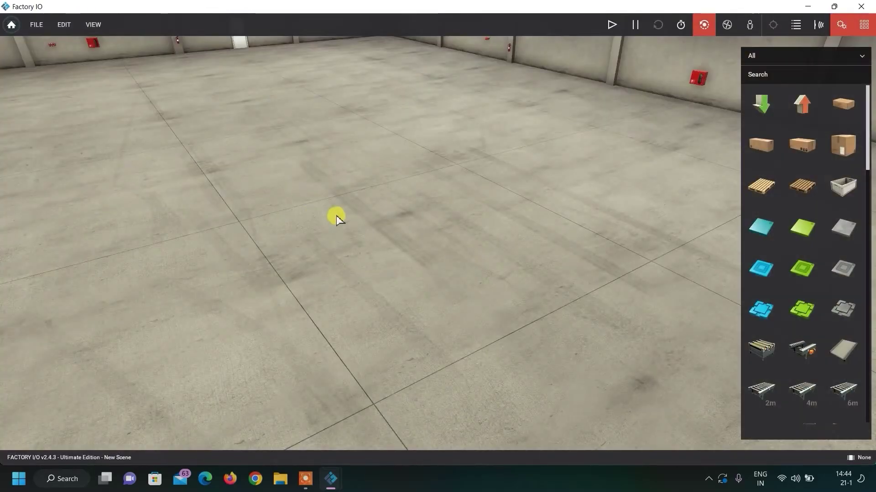
{"action": "scroll", "coordinate": [310, 202], "scroll_direction": "down", "scroll_amount": 5}
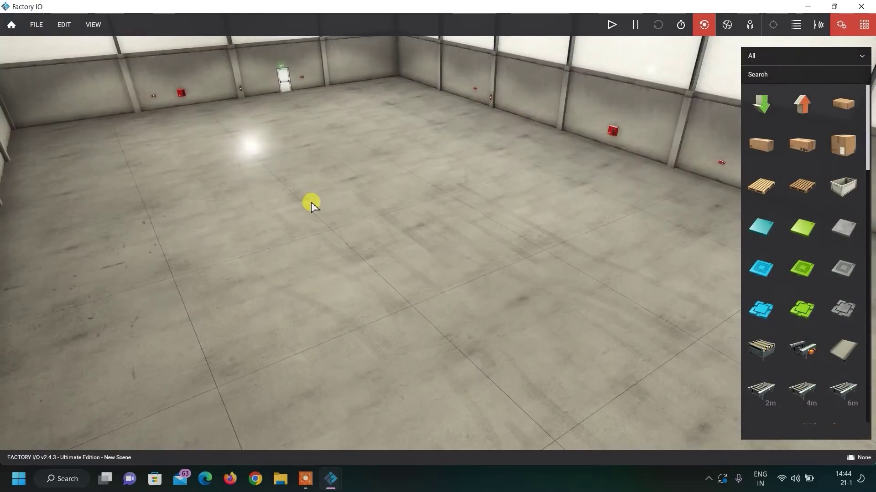
{"action": "scroll", "coordinate": [388, 168], "scroll_direction": "up", "scroll_amount": 1}
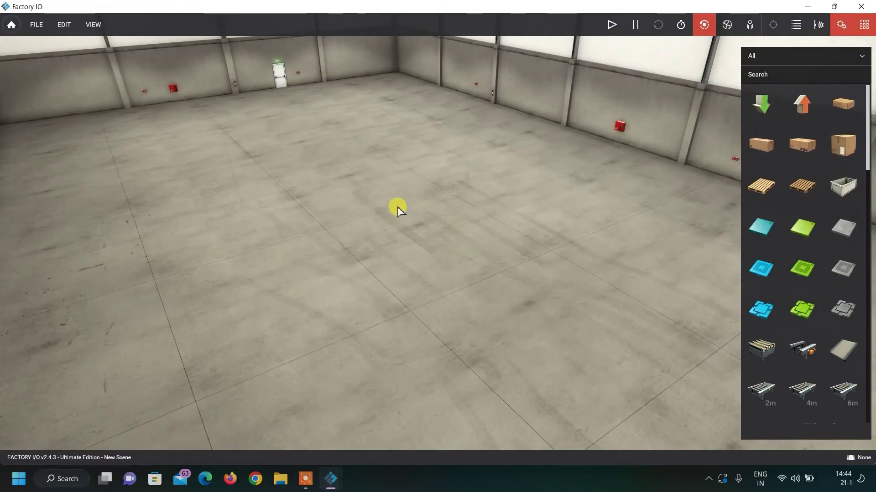
{"action": "scroll", "coordinate": [251, 176], "scroll_direction": "down", "scroll_amount": 3}
{"action": "scroll", "coordinate": [299, 176], "scroll_direction": "up", "scroll_amount": 2}
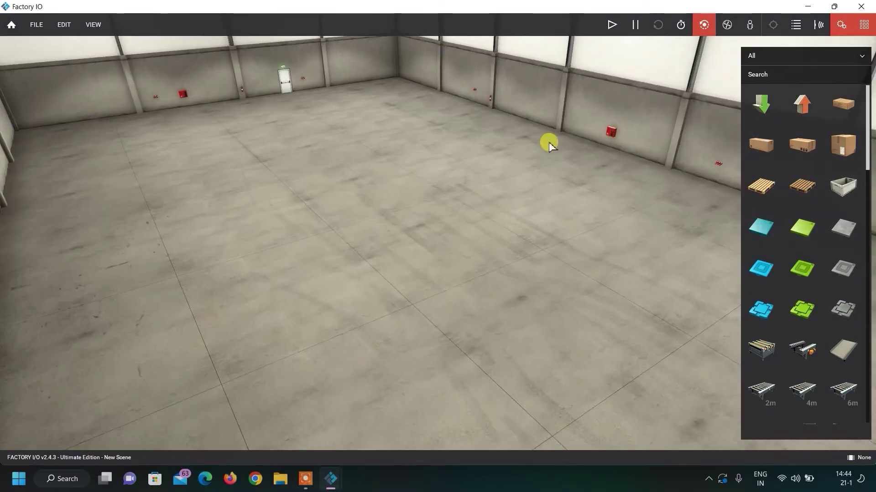
{"action": "left_click", "coordinate": [682, 25]}
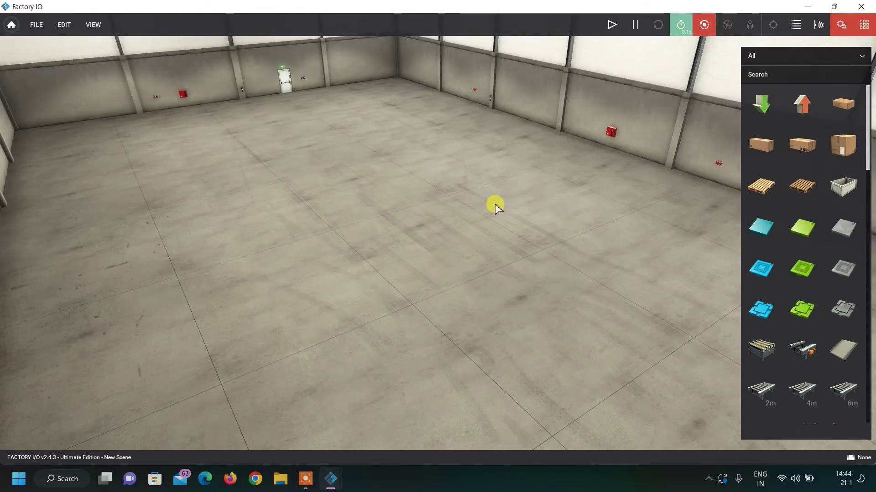
{"action": "left_click_drag", "start_coordinate": [496, 205], "coordinate": [335, 164]}
{"action": "left_click", "coordinate": [704, 25]}
{"action": "scroll", "coordinate": [379, 138], "scroll_direction": "down", "scroll_amount": 3}
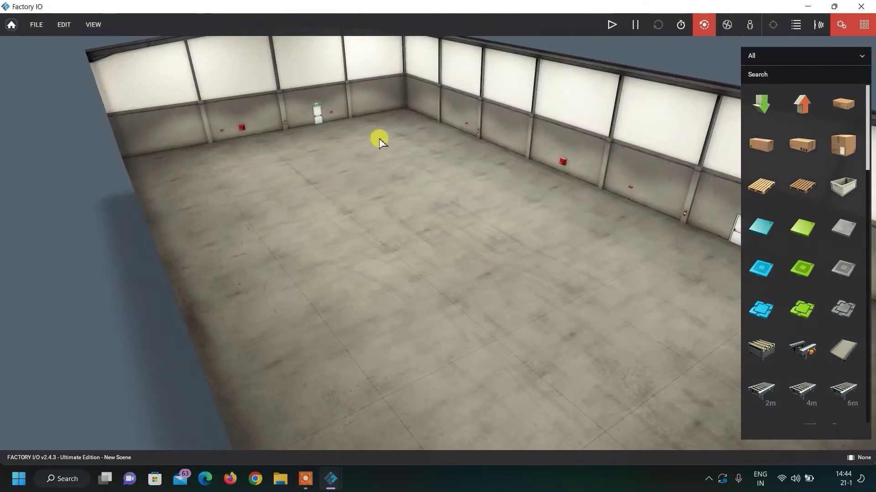
{"action": "scroll", "coordinate": [379, 138], "scroll_direction": "up", "scroll_amount": 8}
{"action": "scroll", "coordinate": [379, 139], "scroll_direction": "down", "scroll_amount": 5}
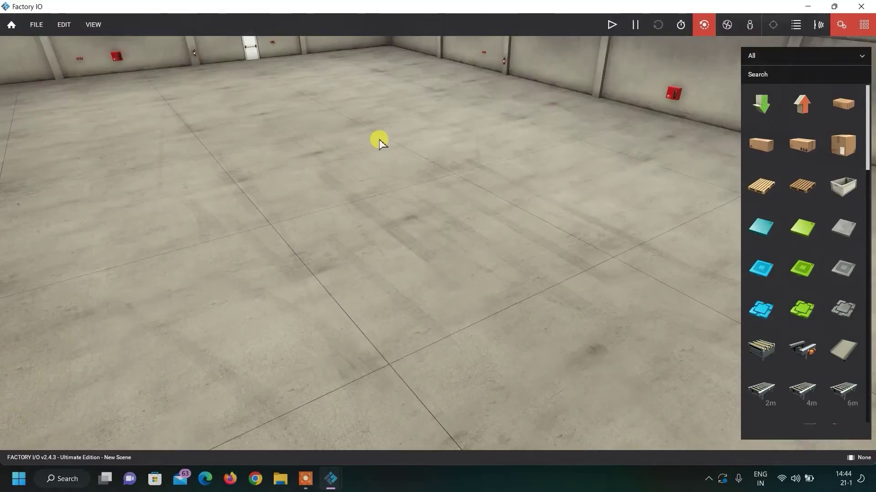
{"action": "key", "text": "Right"}
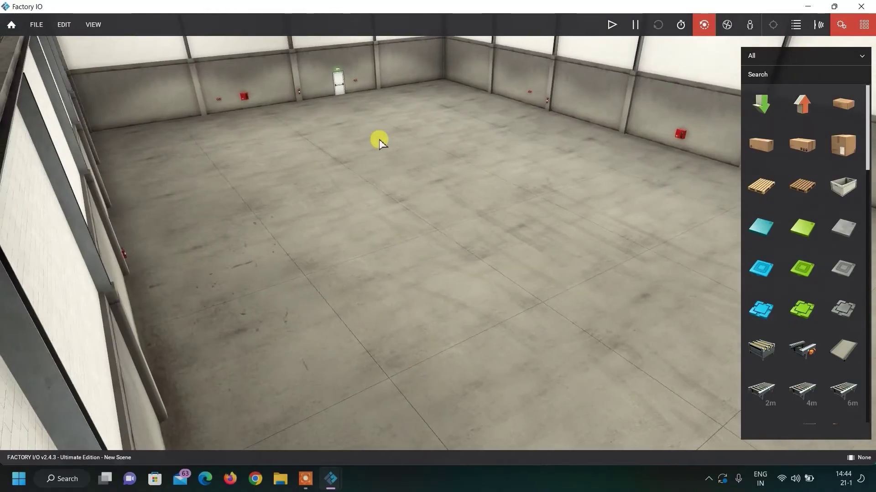
{"action": "key", "text": "Right"}
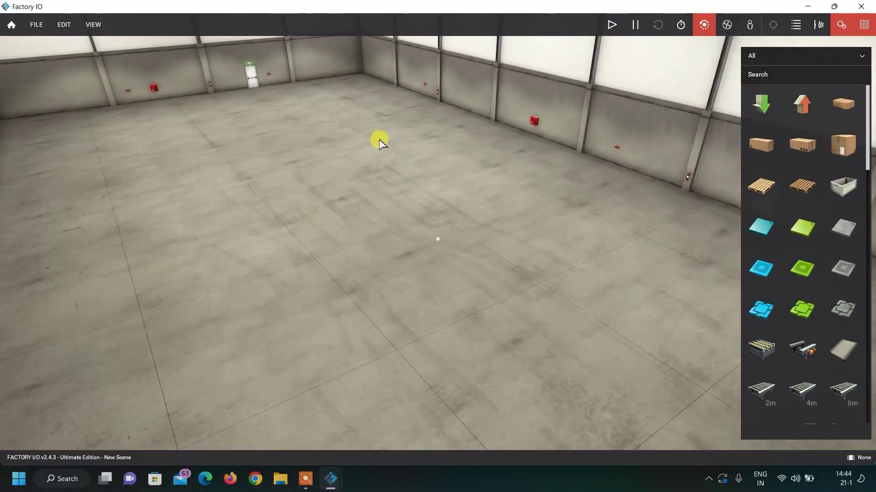
{"action": "scroll", "coordinate": [345, 130], "scroll_direction": "down", "scroll_amount": 2}
{"action": "scroll", "coordinate": [344, 130], "scroll_direction": "up", "scroll_amount": 8}
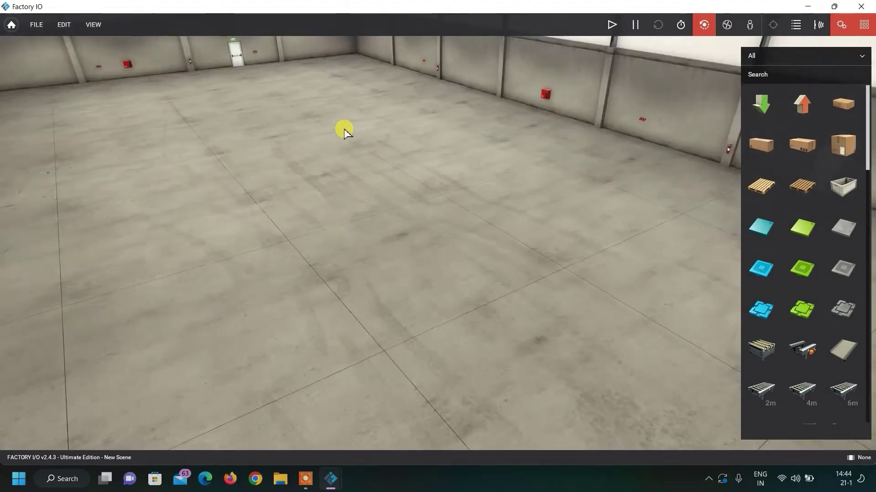
{"action": "right_click_drag", "start_coordinate": [344, 130], "coordinate": [430, 191]}
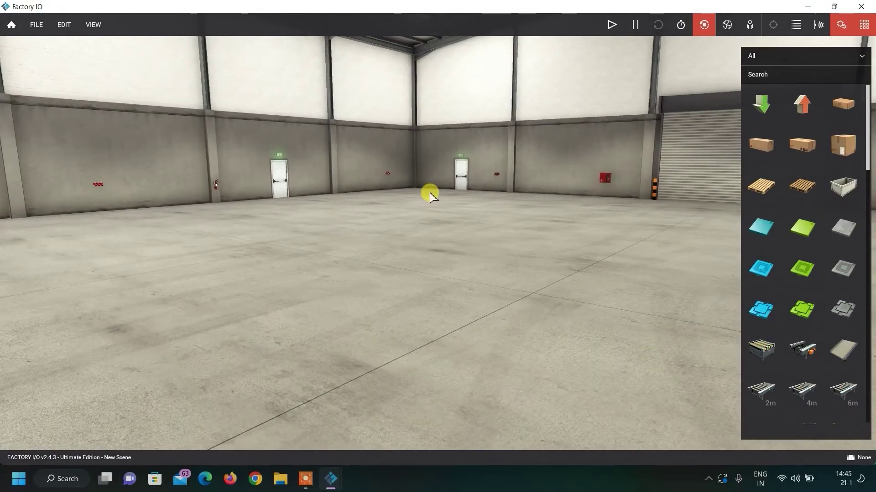
{"action": "scroll", "coordinate": [430, 192], "scroll_direction": "down", "scroll_amount": 5}
{"action": "scroll", "coordinate": [430, 192], "scroll_direction": "up", "scroll_amount": 8}
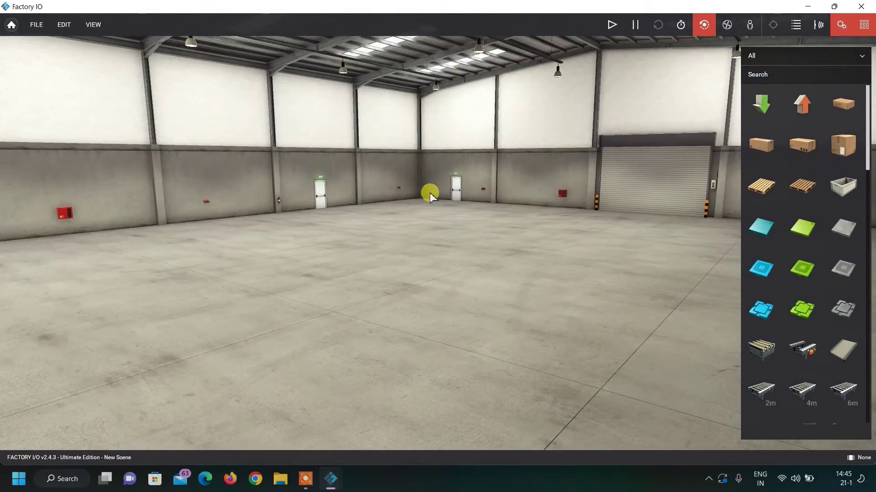
{"action": "scroll", "coordinate": [429, 192], "scroll_direction": "down", "scroll_amount": 5}
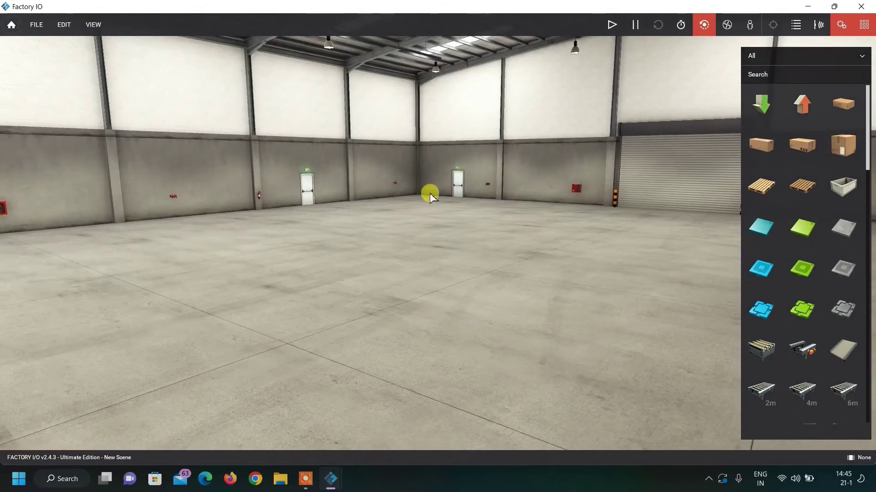
{"action": "scroll", "coordinate": [430, 193], "scroll_direction": "up", "scroll_amount": 4}
{"action": "scroll", "coordinate": [430, 193], "scroll_direction": "up", "scroll_amount": 3}
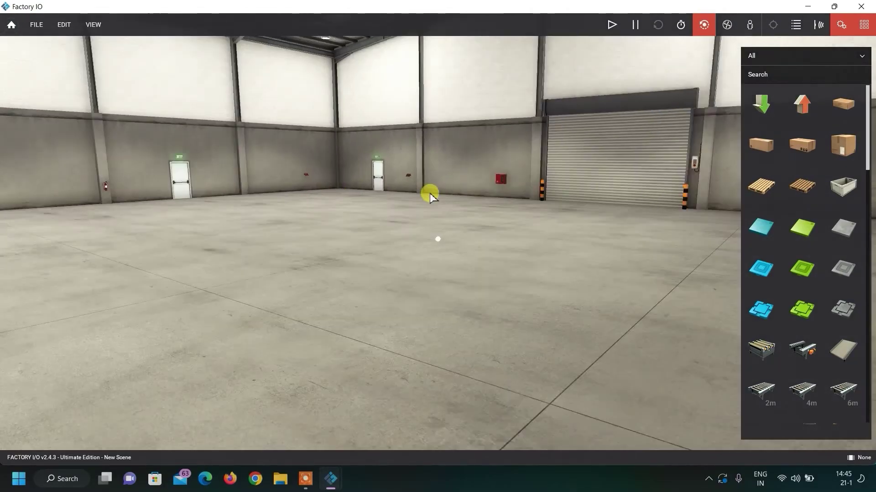
{"action": "scroll", "coordinate": [430, 193], "scroll_direction": "down", "scroll_amount": 4}
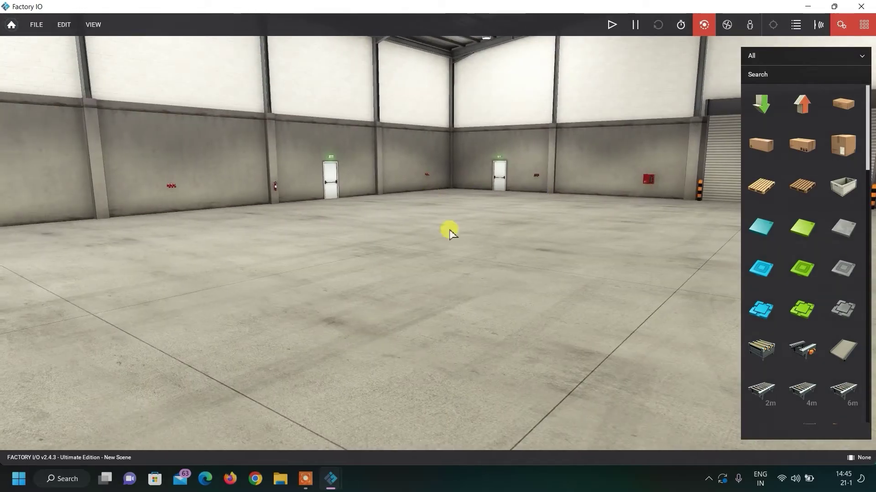
Switch to the Fly camera and look around the warehouse toward the shutter door
{"action": "left_click", "coordinate": [726, 28]}
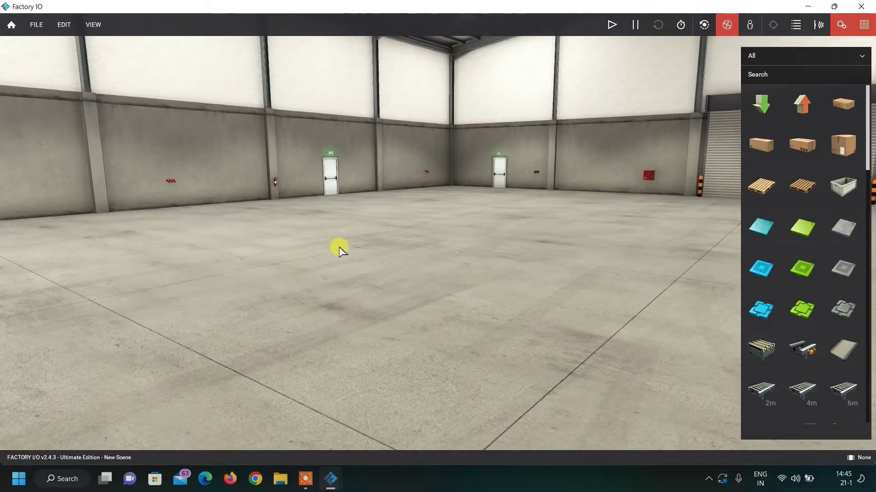
{"action": "right_click_drag", "start_coordinate": [343, 250], "coordinate": [363, 252]}
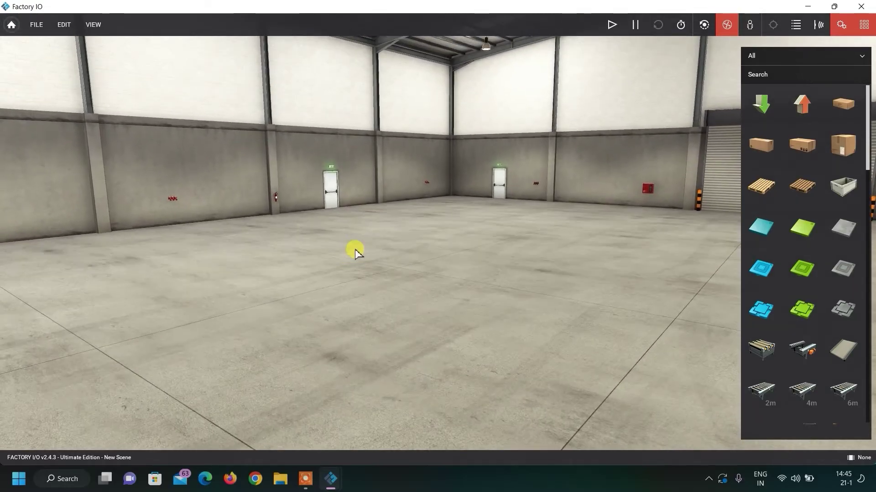
{"action": "right_click_drag", "start_coordinate": [301, 244], "coordinate": [438, 239]}
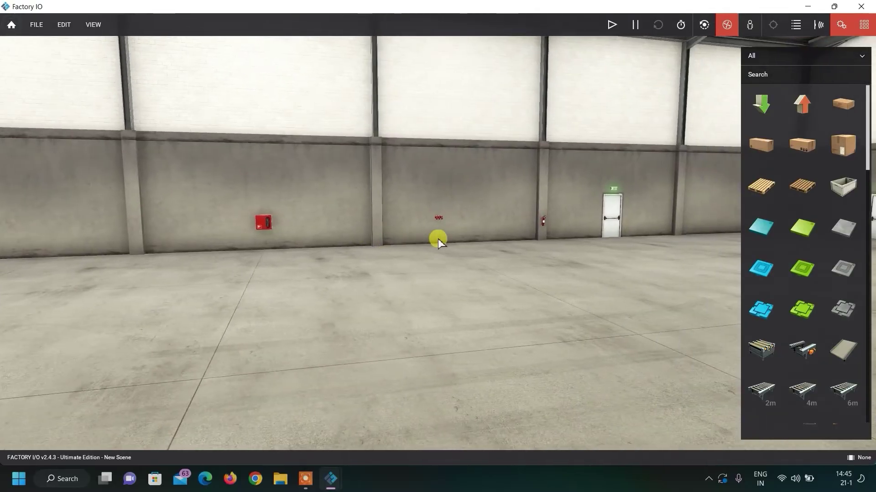
{"action": "scroll", "coordinate": [437, 239], "scroll_direction": "up", "scroll_amount": 2}
{"action": "scroll", "coordinate": [438, 239], "scroll_direction": "down", "scroll_amount": 3}
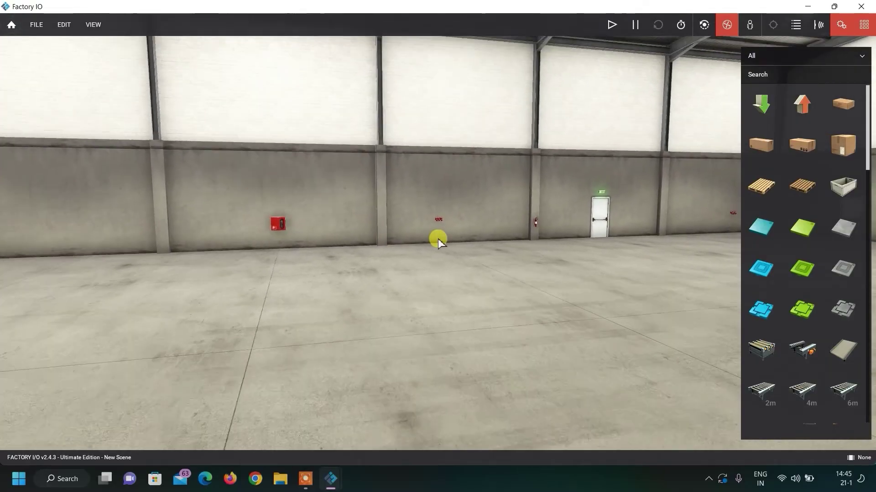
{"action": "scroll", "coordinate": [438, 239], "scroll_direction": "down", "scroll_amount": 3}
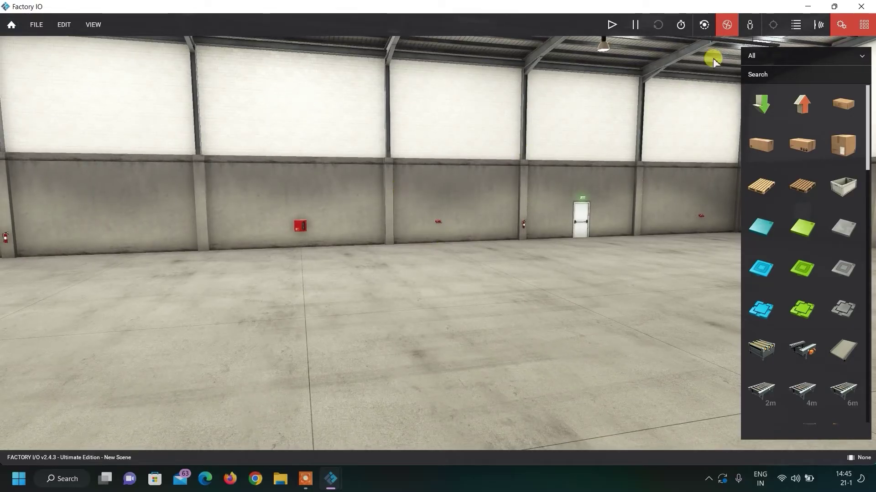
{"action": "left_click", "coordinate": [749, 26]}
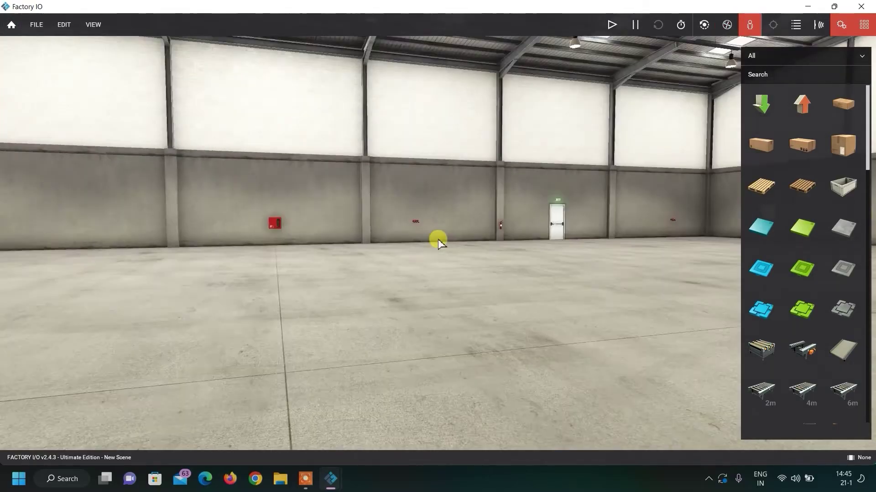
{"action": "right_click_drag", "start_coordinate": [438, 239], "coordinate": [437, 239]}
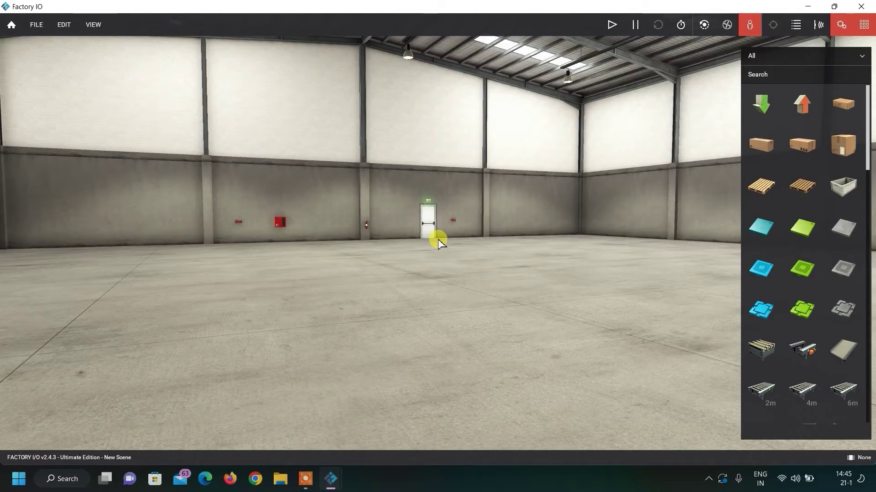
{"action": "key", "text": "w"}
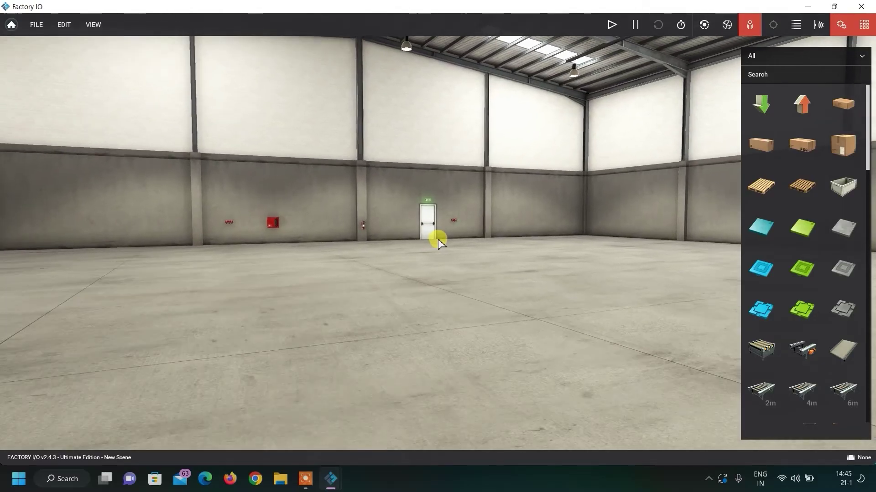
{"action": "right_click_drag", "start_coordinate": [438, 239], "coordinate": [438, 239]}
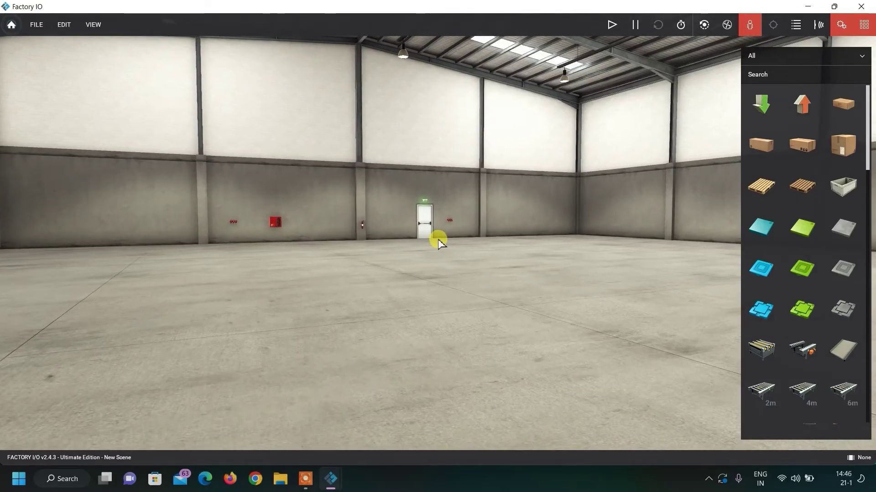
{"action": "key", "text": "w"}
{"action": "key", "text": "s"}
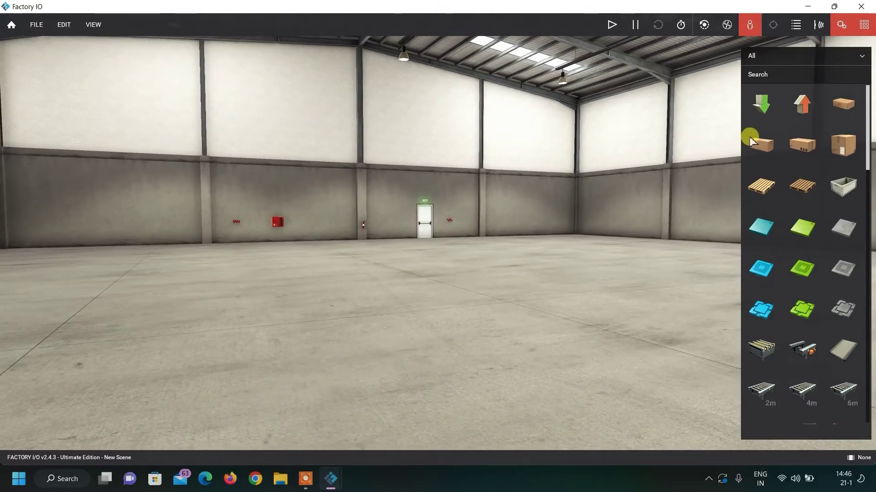
{"action": "left_click", "coordinate": [727, 25]}
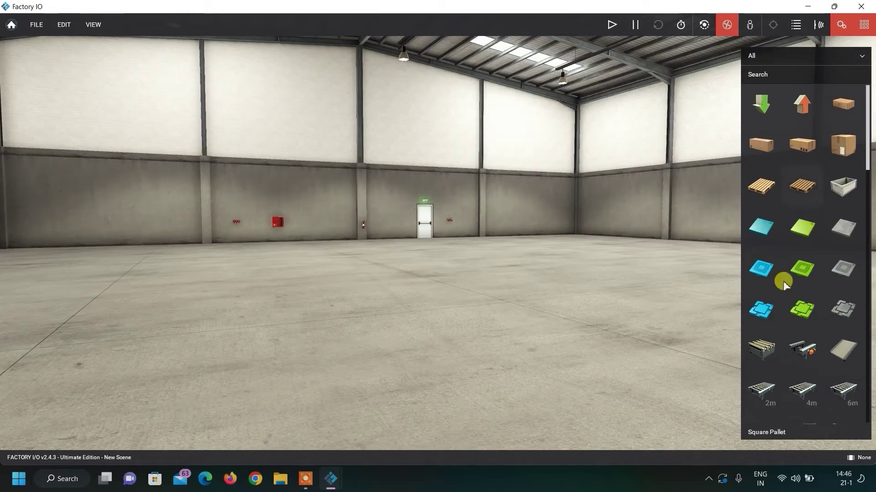
Browse the parts palette, filtering through Sensors and Operators before settling on Light Load Parts
{"action": "scroll", "coordinate": [795, 217], "scroll_direction": "down", "scroll_amount": 5}
{"action": "scroll", "coordinate": [792, 219], "scroll_direction": "down", "scroll_amount": 15}
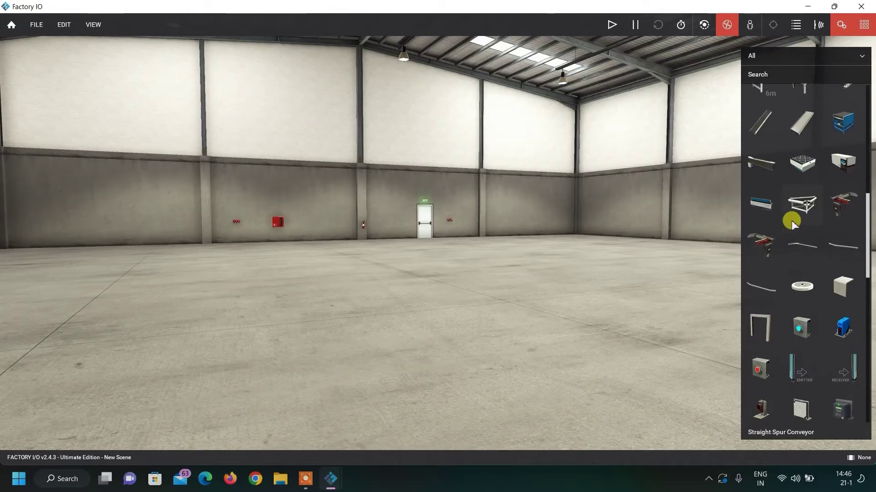
{"action": "scroll", "coordinate": [792, 227], "scroll_direction": "down", "scroll_amount": 6}
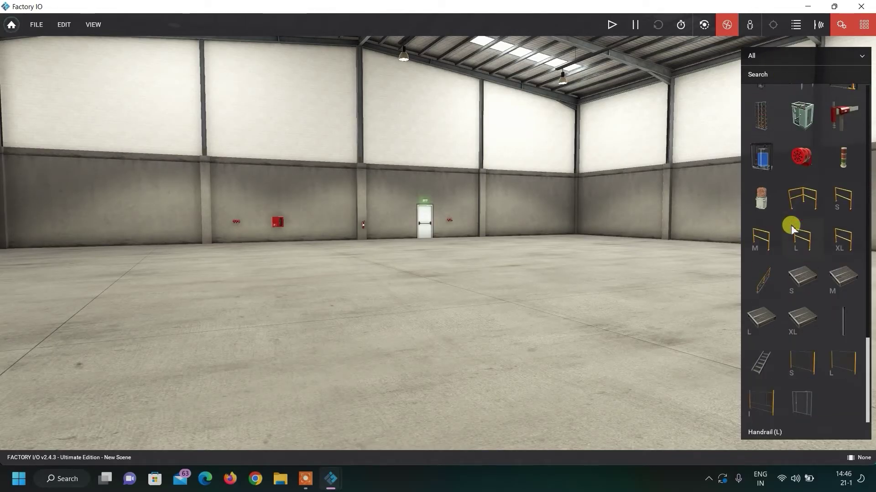
{"action": "scroll", "coordinate": [793, 228], "scroll_direction": "up", "scroll_amount": 3}
{"action": "scroll", "coordinate": [791, 228], "scroll_direction": "up", "scroll_amount": 20}
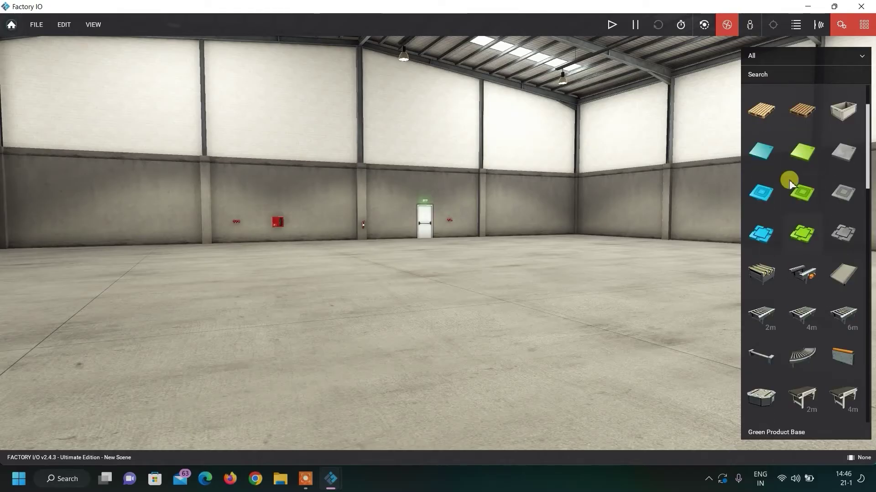
{"action": "scroll", "coordinate": [813, 246], "scroll_direction": "up", "scroll_amount": 3}
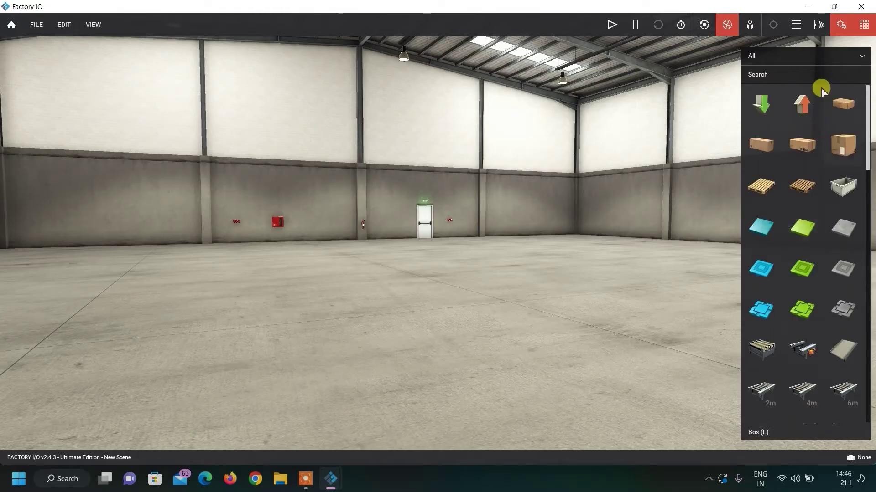
{"action": "left_click", "coordinate": [862, 57]}
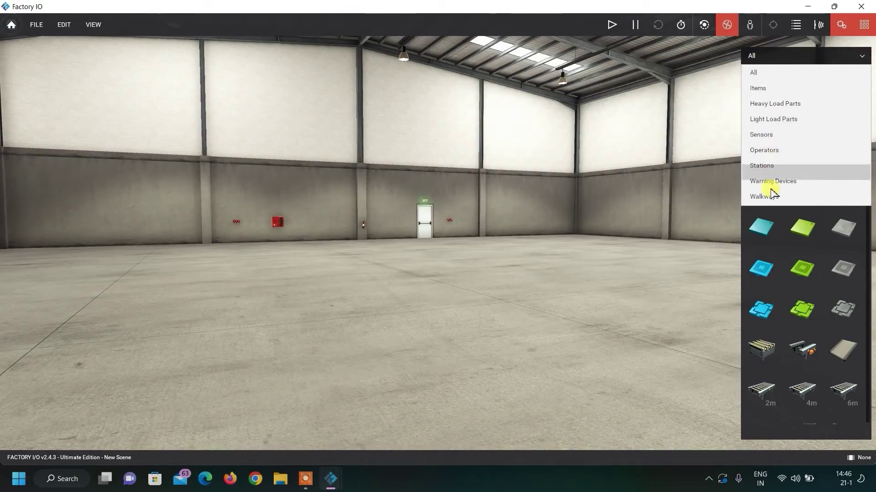
{"action": "left_click", "coordinate": [769, 136]}
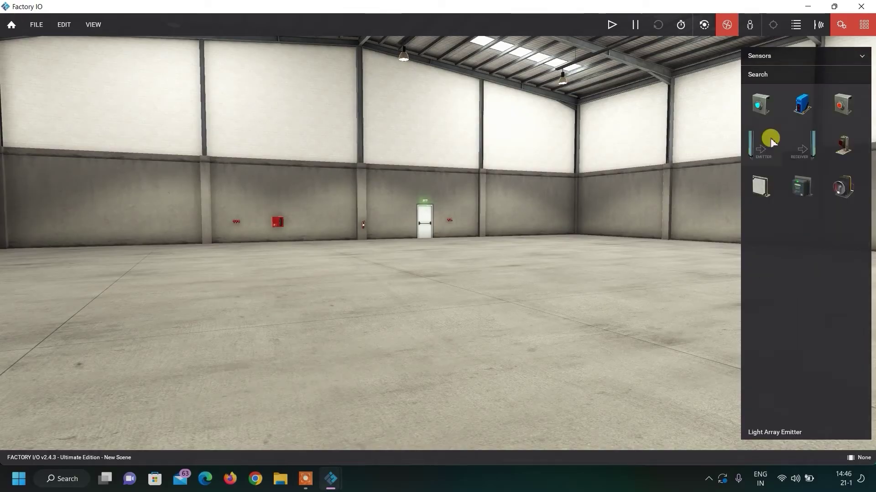
{"action": "left_click", "coordinate": [837, 57]}
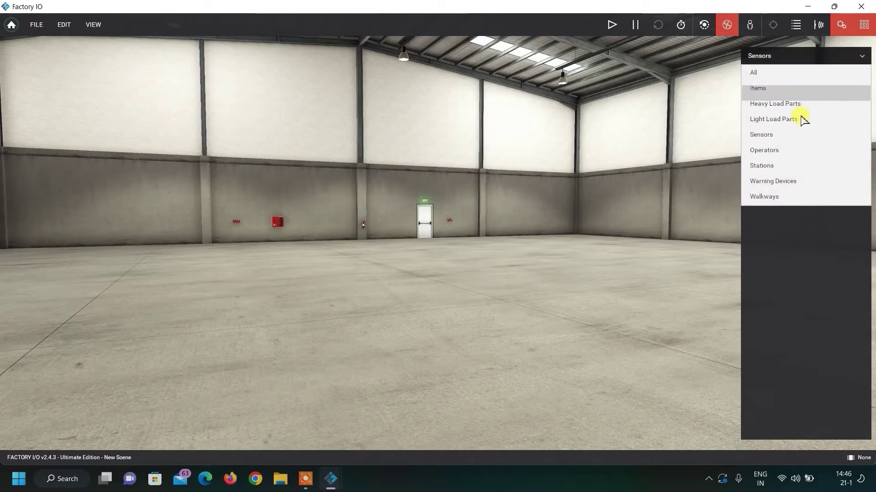
{"action": "left_click", "coordinate": [786, 152]}
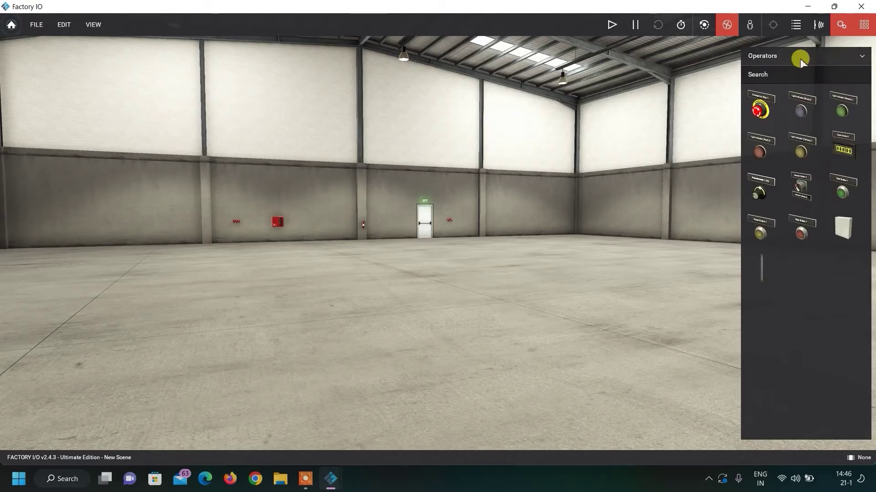
{"action": "left_click", "coordinate": [799, 57]}
{"action": "left_click", "coordinate": [794, 118]}
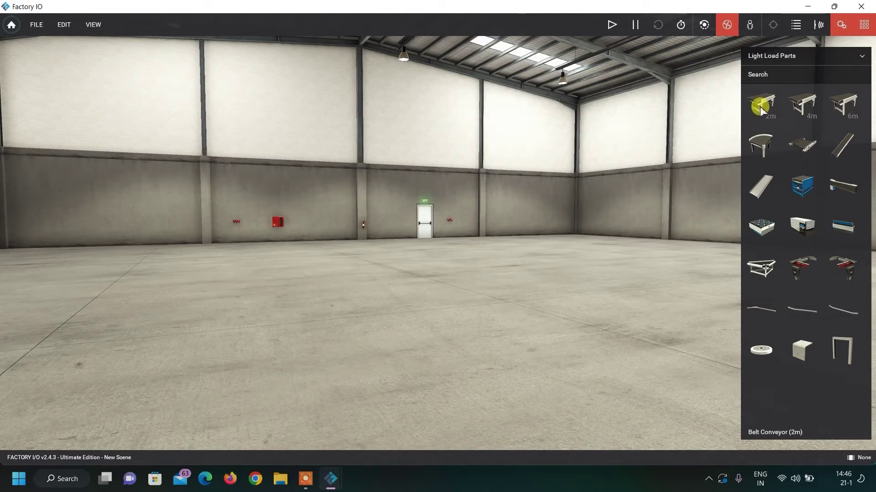
Place a 2m Belt Conveyor from Light Load Parts onto the warehouse floor
{"action": "left_click_drag", "start_coordinate": [758, 110], "coordinate": [381, 358]}
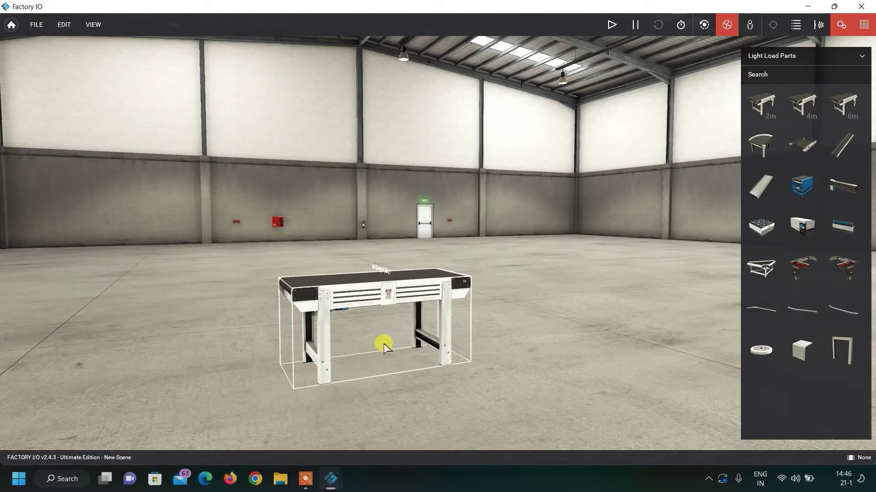
{"action": "right_click_drag", "start_coordinate": [543, 295], "coordinate": [331, 196]}
{"action": "scroll", "coordinate": [332, 196], "scroll_direction": "up", "scroll_amount": 4}
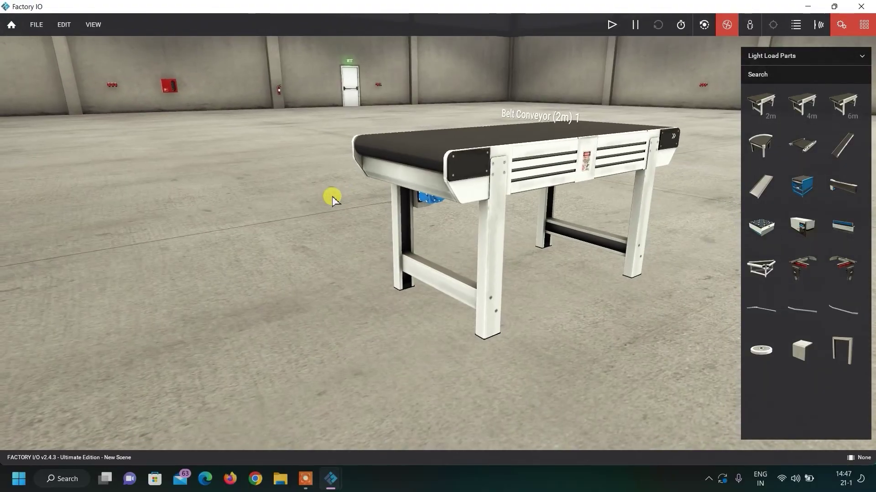
{"action": "scroll", "coordinate": [433, 207], "scroll_direction": "up", "scroll_amount": 6}
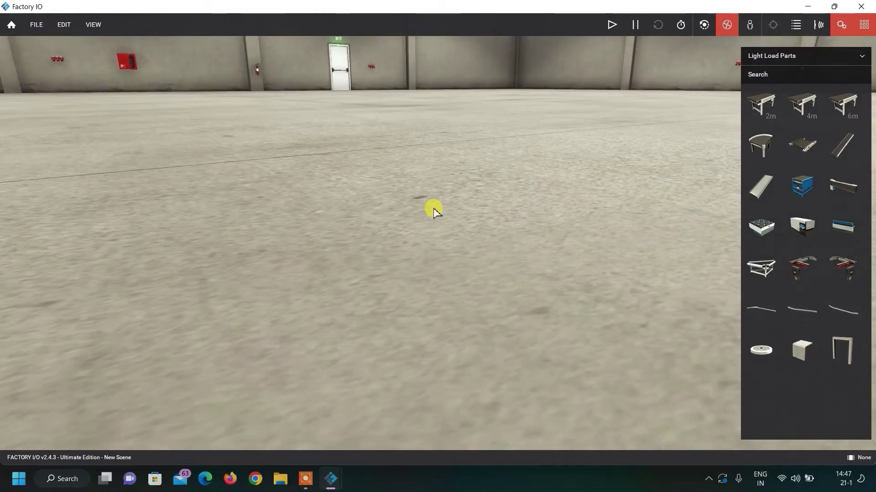
{"action": "scroll", "coordinate": [433, 208], "scroll_direction": "down", "scroll_amount": 5}
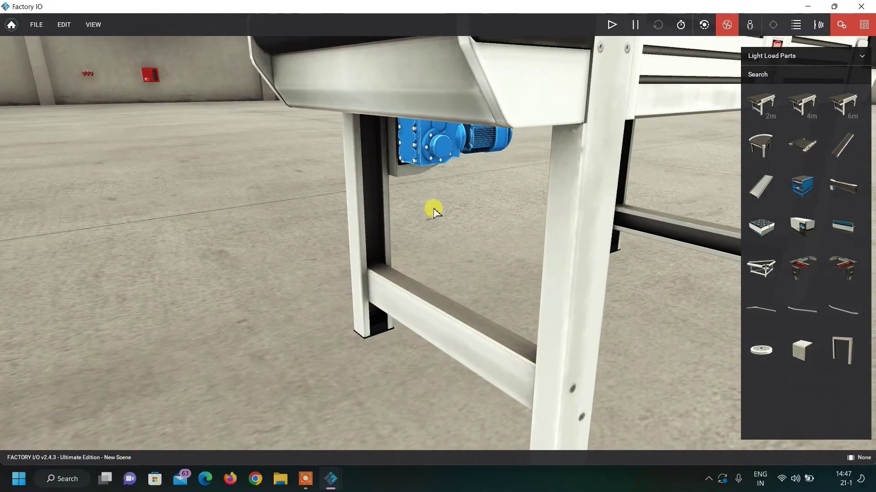
{"action": "scroll", "coordinate": [434, 208], "scroll_direction": "down", "scroll_amount": 5}
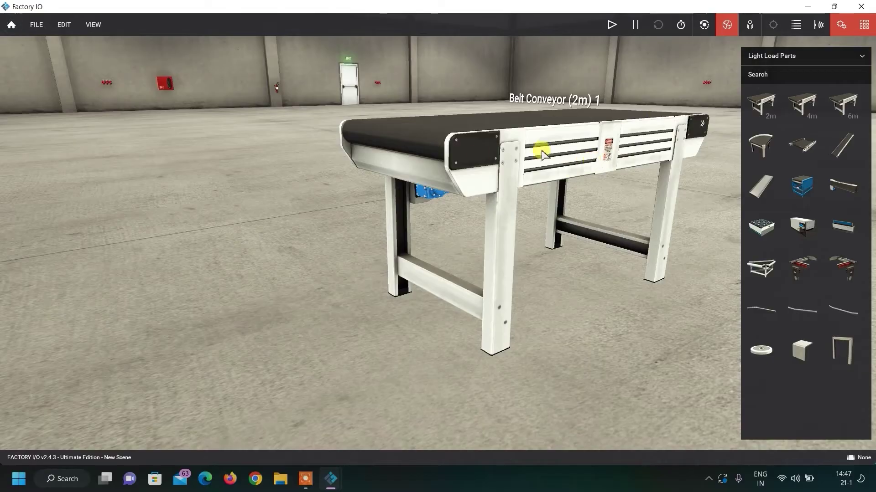
{"action": "scroll", "coordinate": [448, 190], "scroll_direction": "down", "scroll_amount": 2}
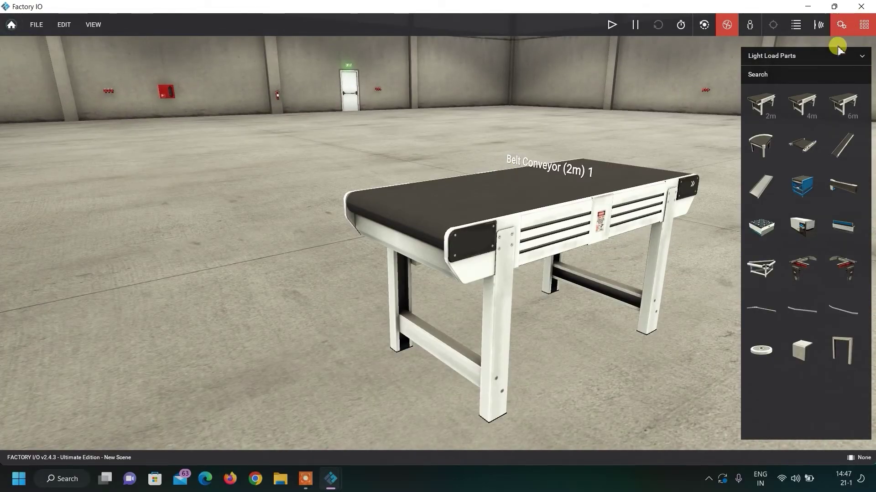
{"action": "left_click", "coordinate": [833, 56]}
Place a Stop Button from the Operators palette on the floor near the conveyor
{"action": "left_click", "coordinate": [786, 148]}
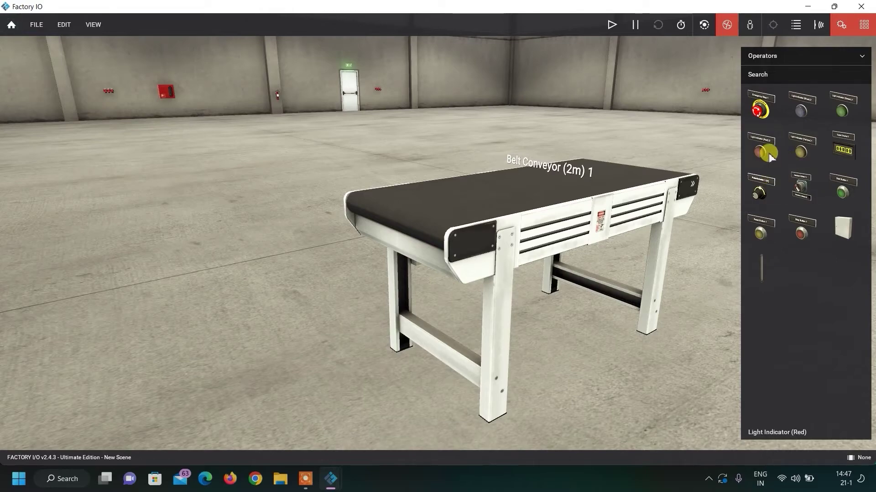
{"action": "left_click_drag", "start_coordinate": [801, 232], "coordinate": [329, 340]}
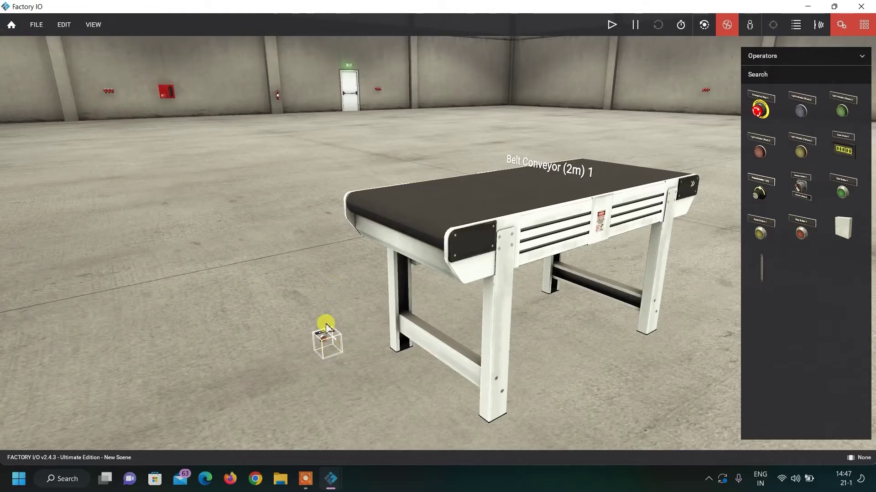
{"action": "right_click", "coordinate": [325, 339]}
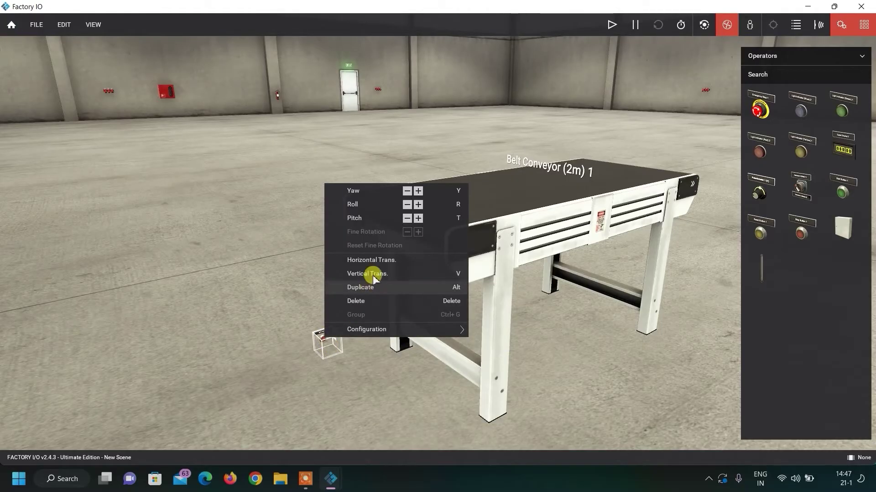
{"action": "left_click", "coordinate": [403, 275]}
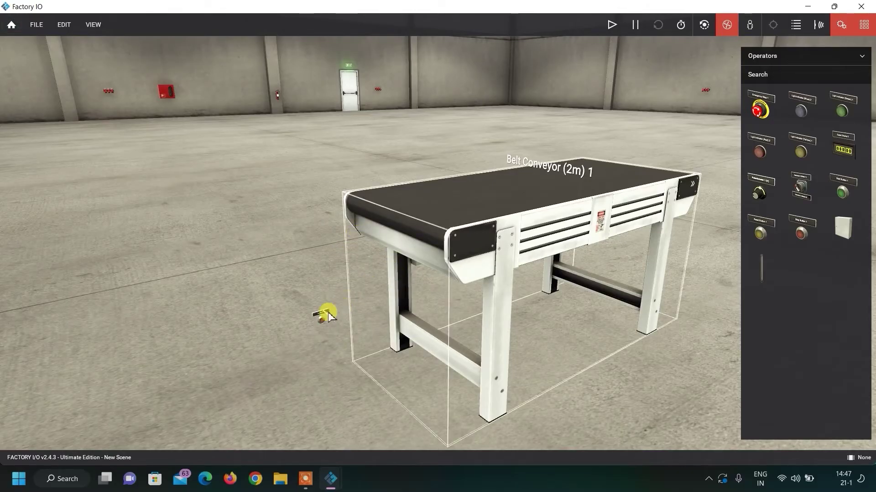
{"action": "left_click", "coordinate": [328, 314]}
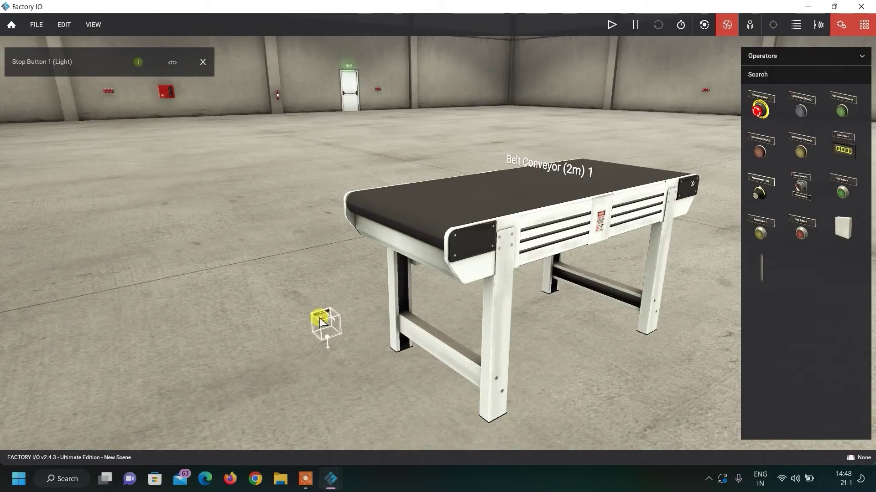
Raise the Stop Button and move it beside the conveyor's near end
{"action": "left_click_drag", "start_coordinate": [321, 322], "coordinate": [330, 177]}
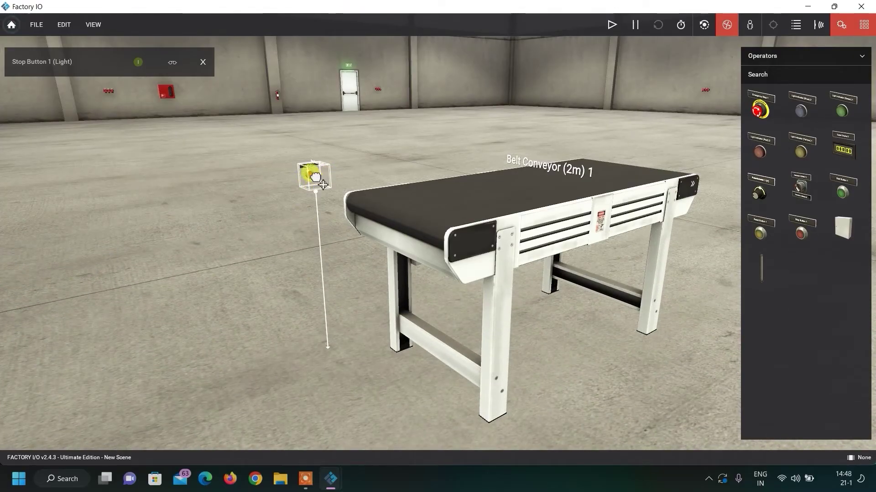
{"action": "left_click_drag", "start_coordinate": [317, 178], "coordinate": [557, 189]}
{"action": "key", "text": "1"}
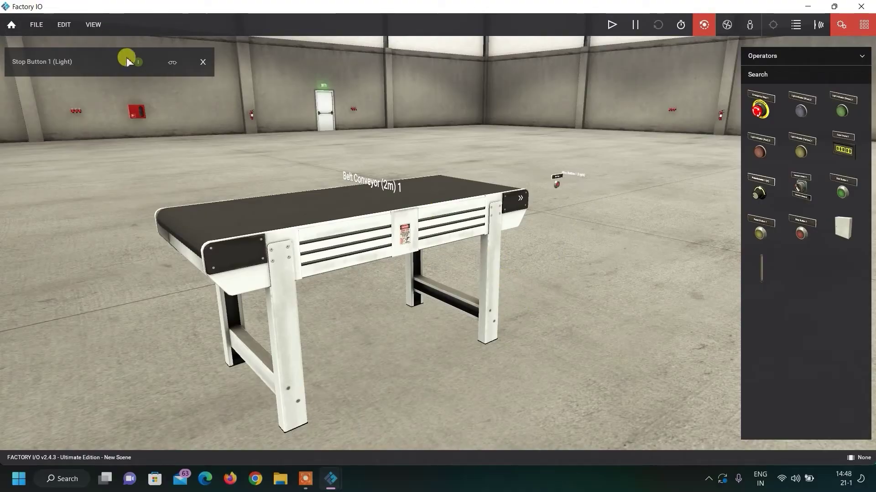
Force the Stop Button light, start the simulation, and toggle an On failure on the conveyor
{"action": "left_click", "coordinate": [137, 62]}
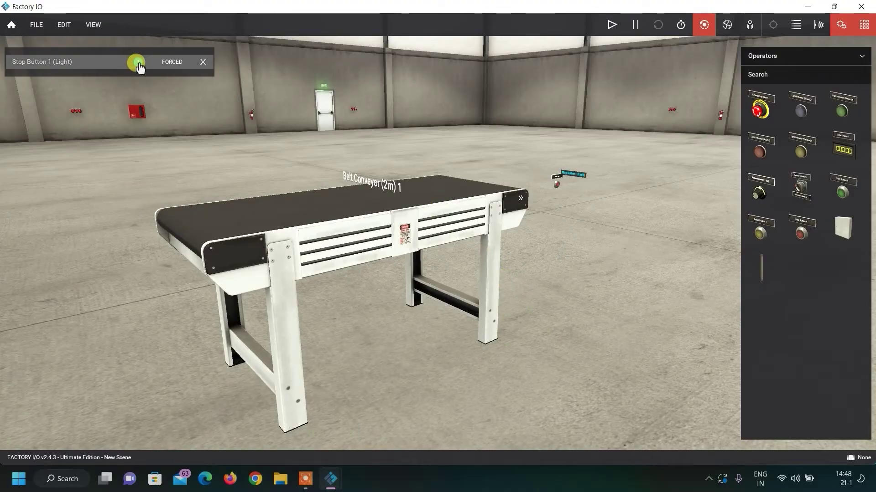
{"action": "left_click", "coordinate": [610, 23]}
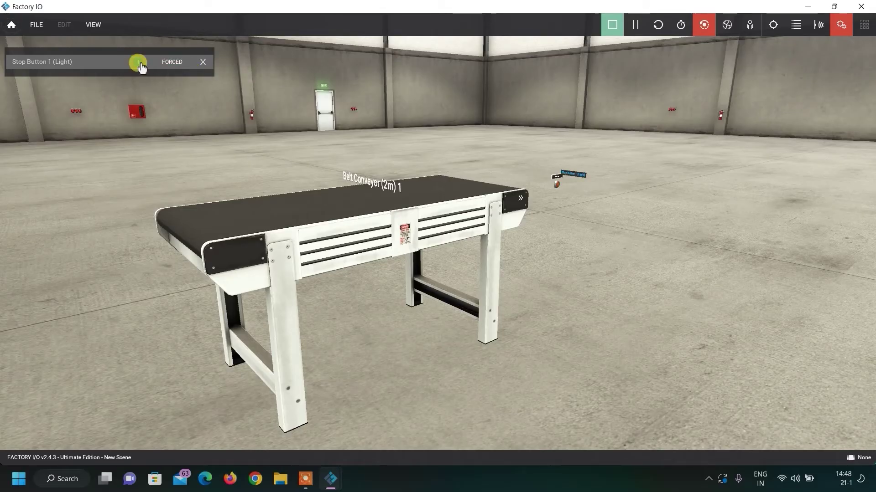
{"action": "left_click", "coordinate": [368, 184]}
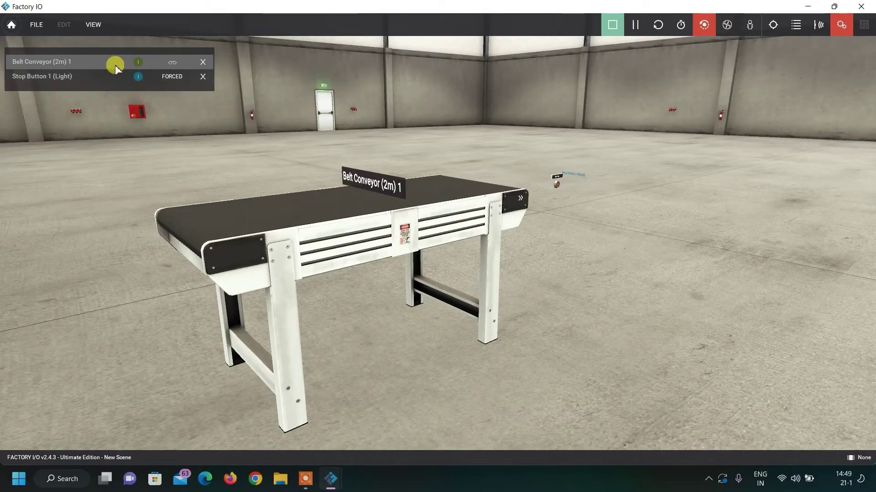
{"action": "left_click", "coordinate": [172, 63]}
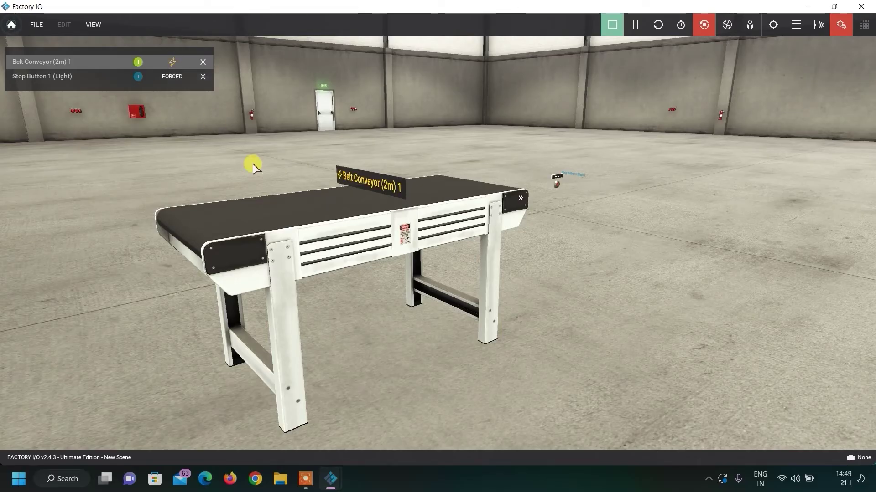
{"action": "scroll", "coordinate": [253, 163], "scroll_direction": "up", "scroll_amount": 5}
{"action": "scroll", "coordinate": [266, 192], "scroll_direction": "down", "scroll_amount": 3}
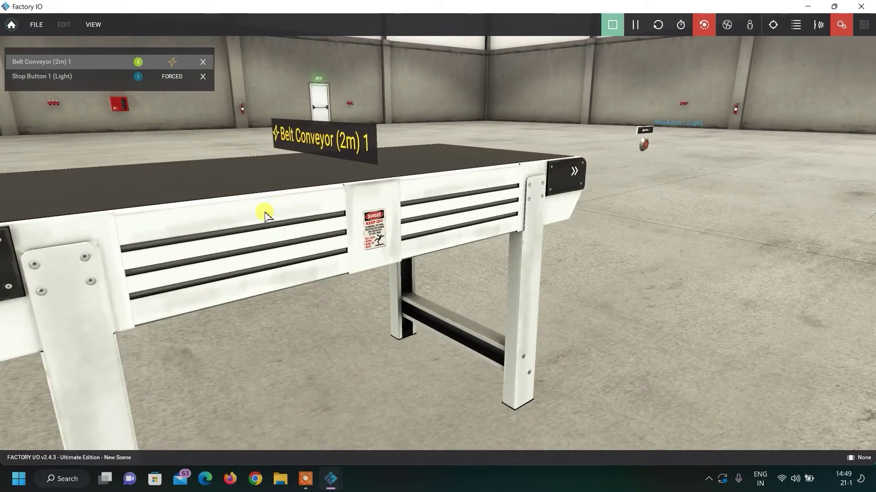
{"action": "left_click", "coordinate": [172, 63]}
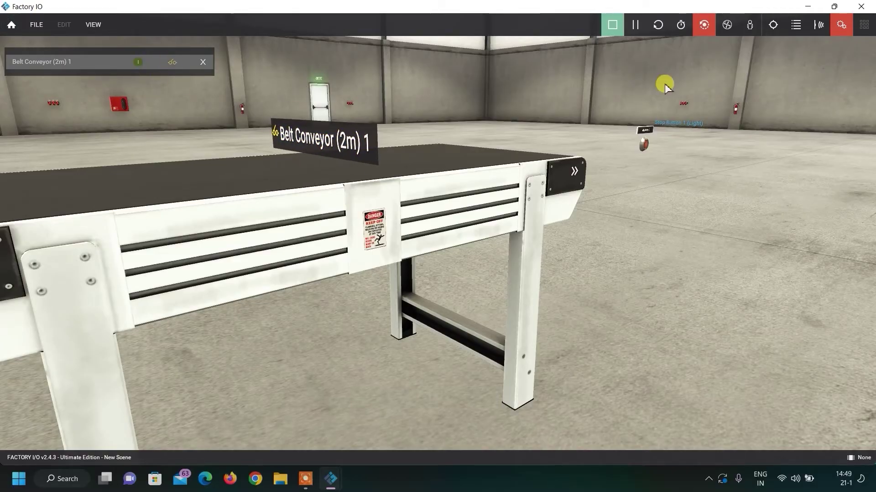
Stop the simulation and set the parts palette to show All categories
{"action": "left_click", "coordinate": [612, 25]}
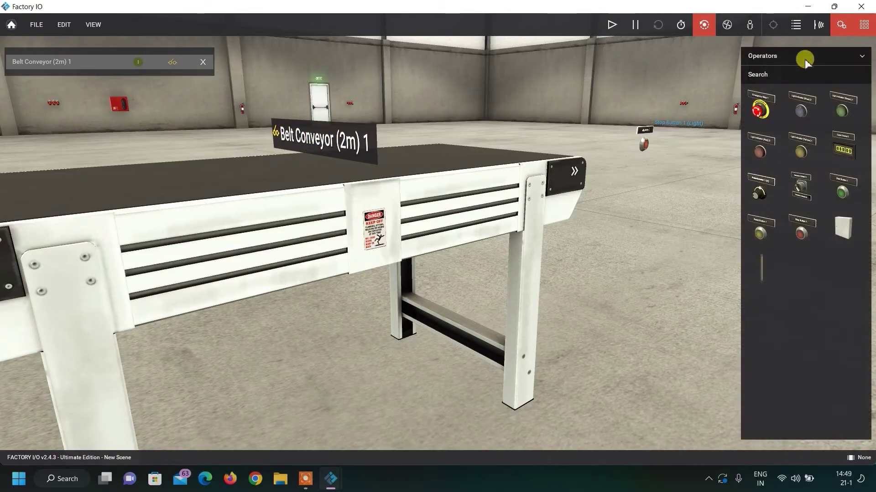
{"action": "left_click", "coordinate": [807, 56]}
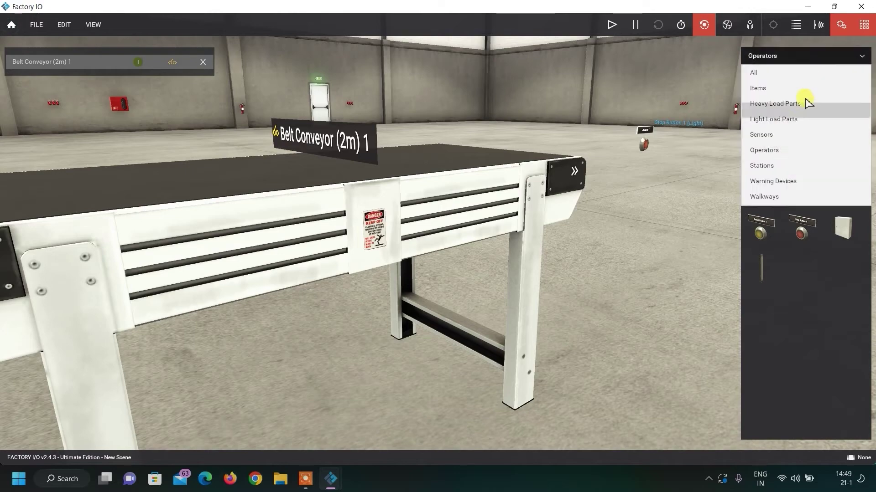
{"action": "left_click", "coordinate": [774, 74]}
Drag a cardboard box into the scene and position it on the 2 m conveyor belt
{"action": "left_click_drag", "start_coordinate": [761, 145], "coordinate": [393, 398]}
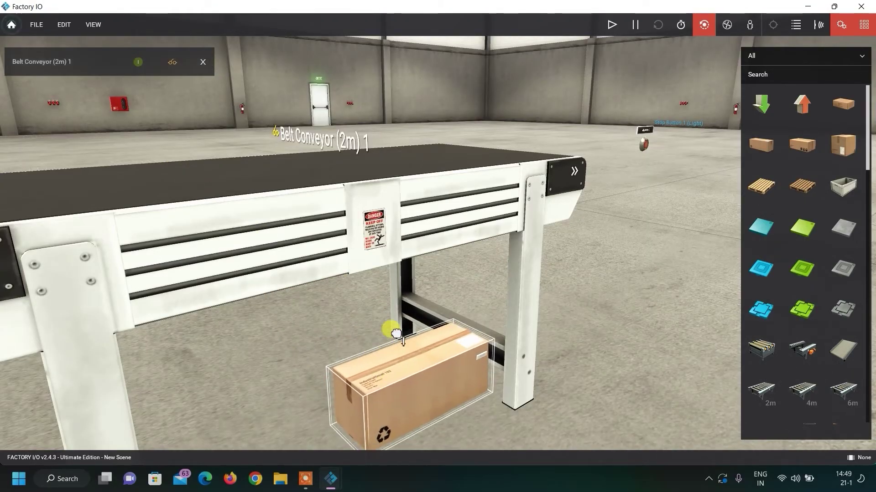
{"action": "left_click_drag", "start_coordinate": [401, 322], "coordinate": [204, 292]}
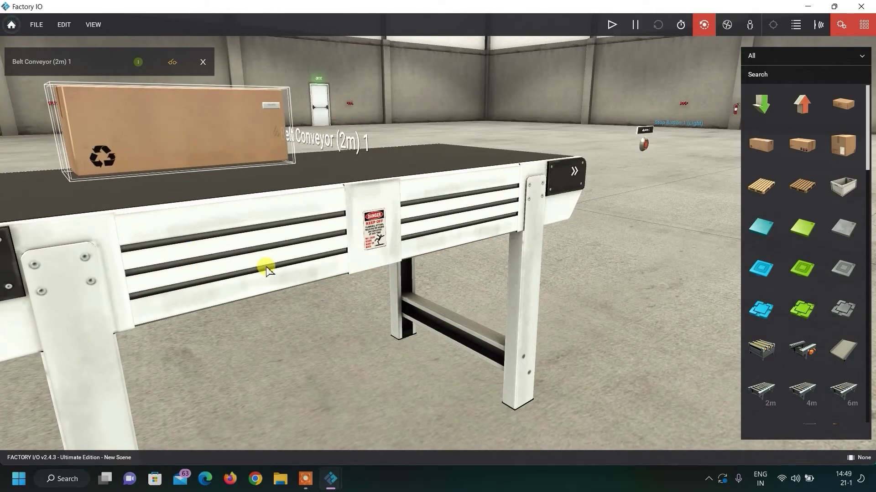
{"action": "scroll", "coordinate": [266, 266], "scroll_direction": "down", "scroll_amount": 5}
{"action": "left_click_drag", "start_coordinate": [326, 201], "coordinate": [308, 211]}
{"action": "left_click", "coordinate": [603, 28]}
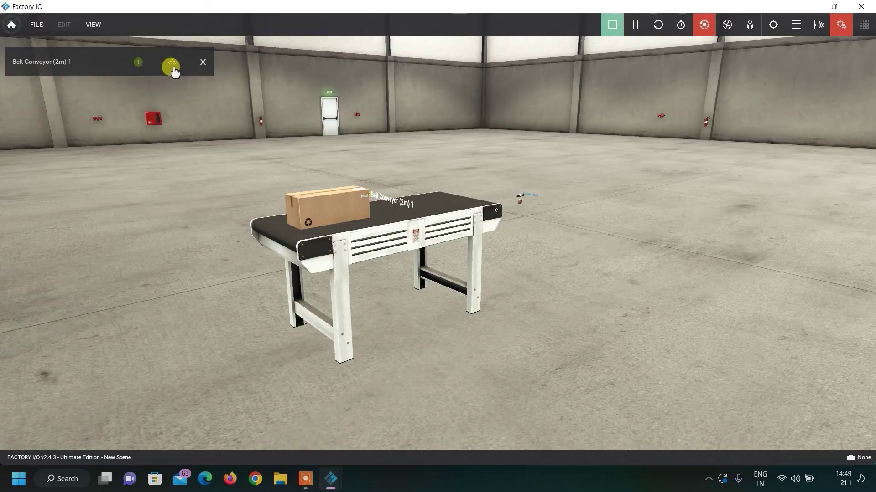
{"action": "left_click", "coordinate": [172, 64]}
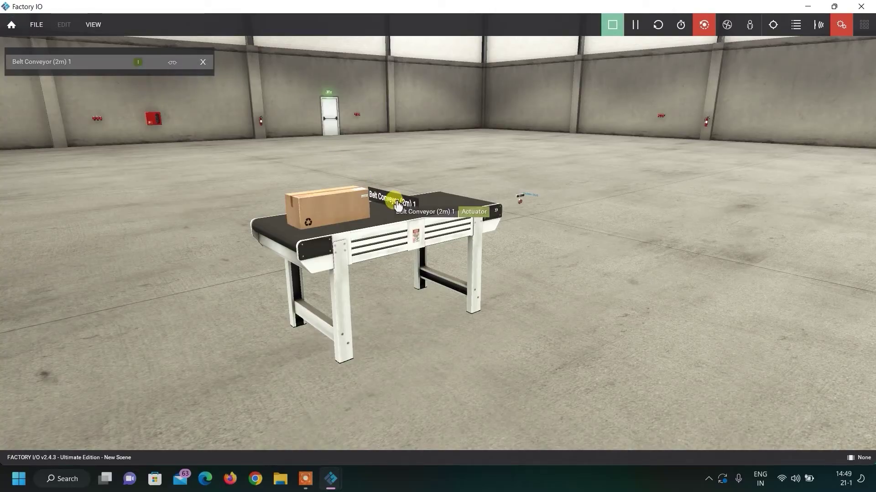
{"action": "key", "text": "F5"}
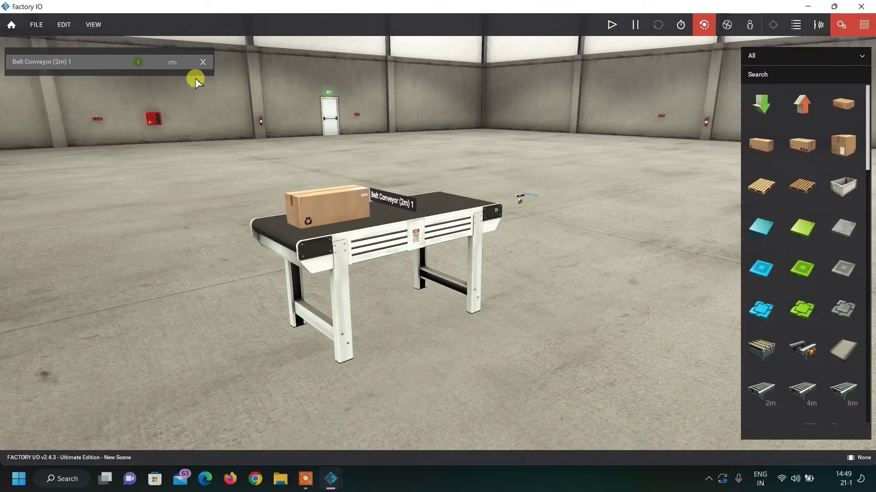
{"action": "left_click", "coordinate": [611, 24]}
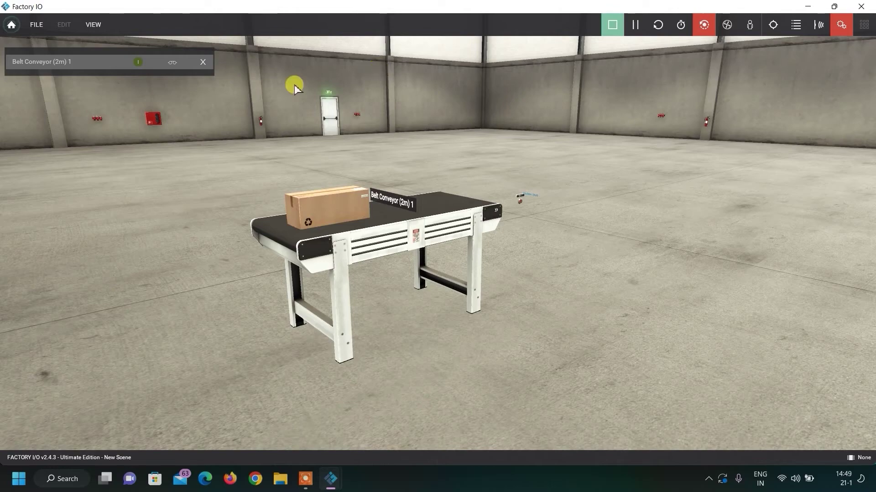
{"action": "left_click", "coordinate": [170, 64]}
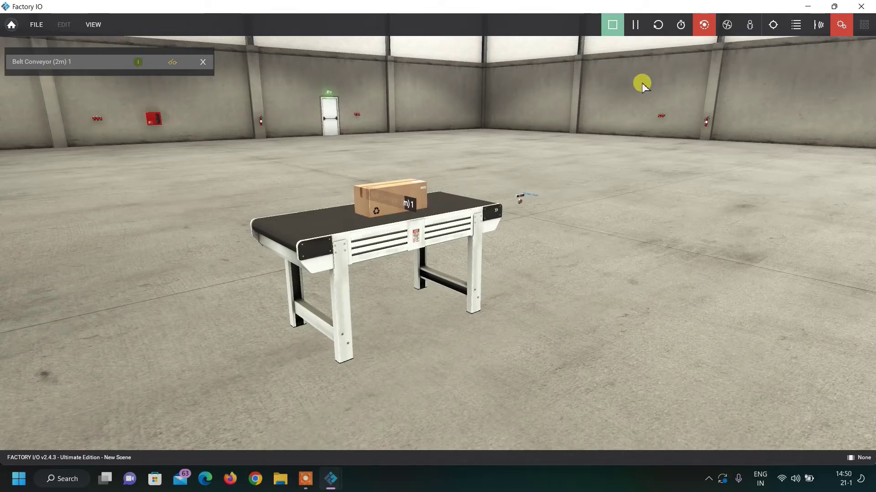
{"action": "key", "text": "F5"}
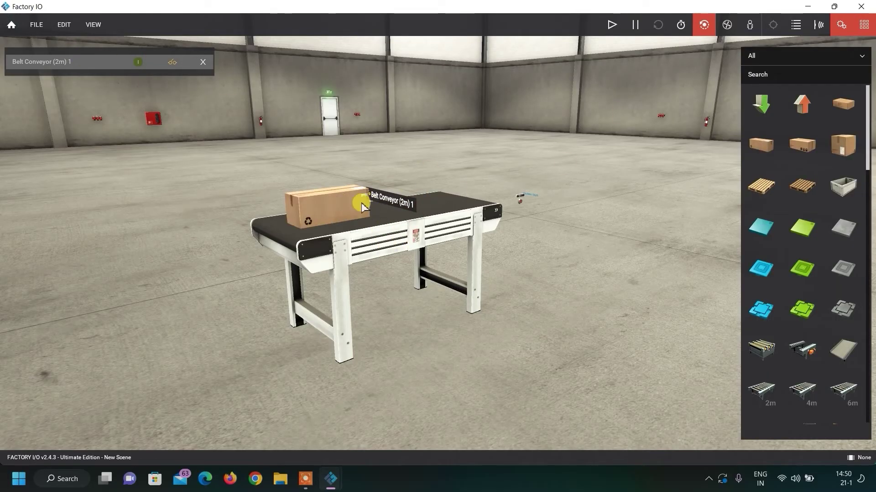
Select Control I/O as the driver under FILE > Drivers, dismiss its notice, and return to the scene
{"action": "left_click", "coordinate": [39, 28]}
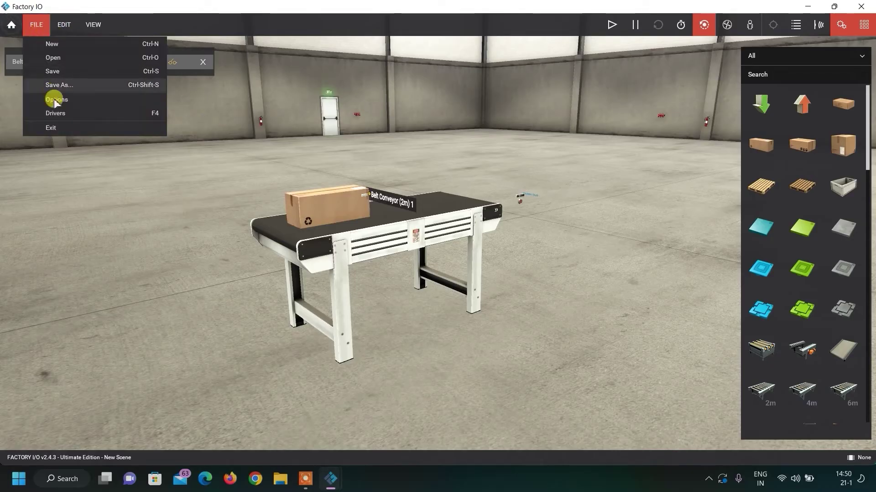
{"action": "left_click", "coordinate": [56, 113]}
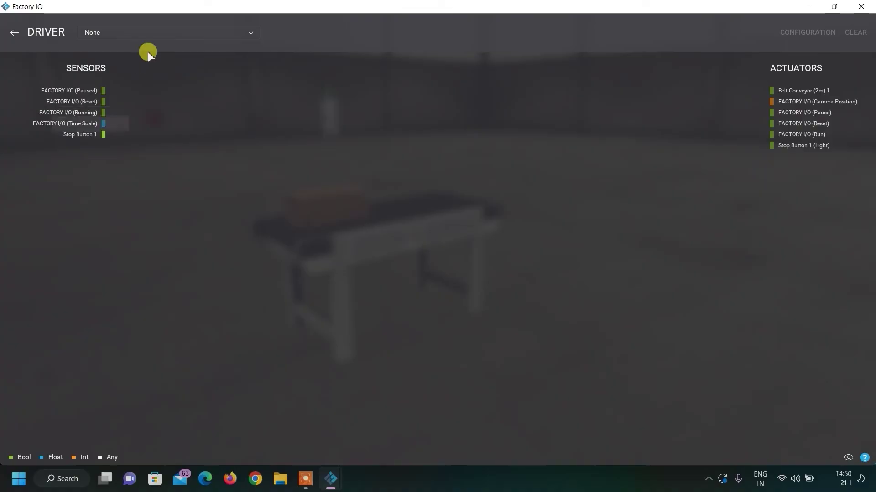
{"action": "left_click", "coordinate": [166, 31]}
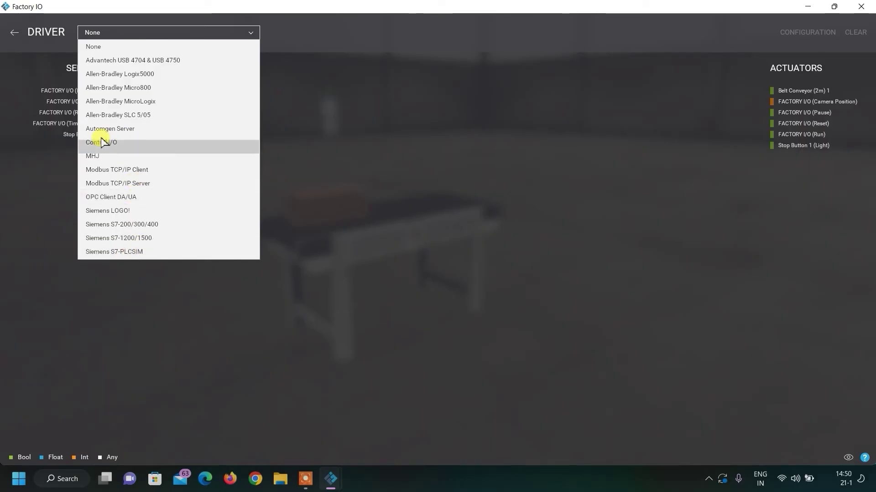
{"action": "left_click", "coordinate": [131, 142]}
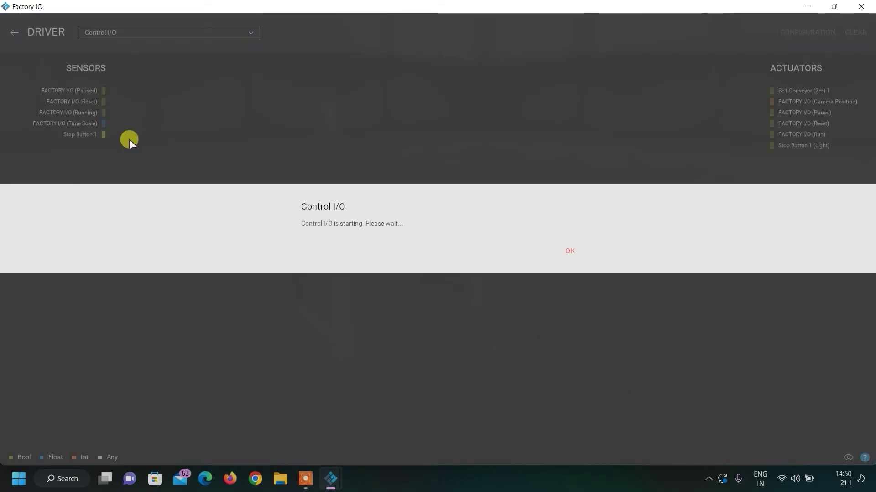
{"action": "left_click", "coordinate": [572, 252]}
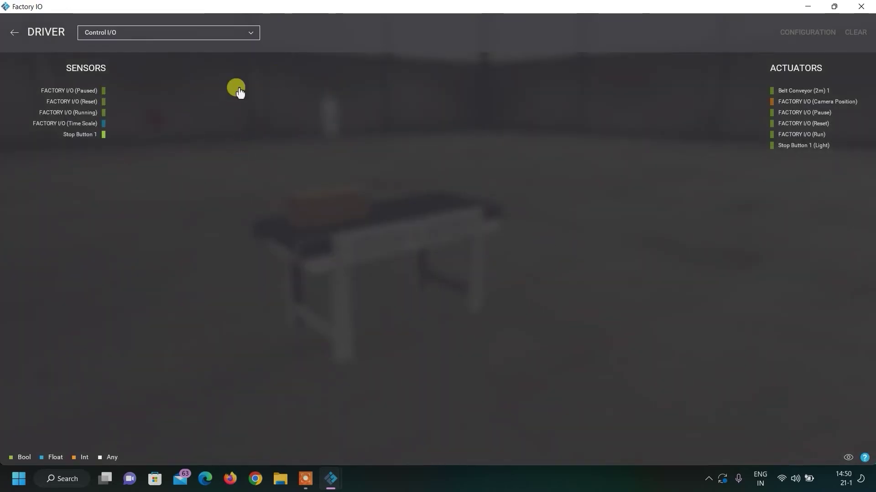
{"action": "left_click", "coordinate": [14, 32]}
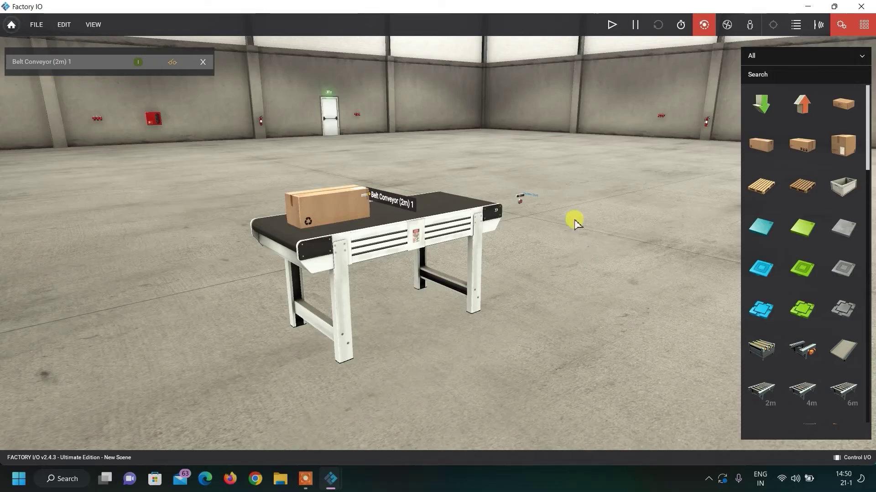
From the Operators parts, mount Start and Stop buttons on the conveyor leg and show their light tags
{"action": "left_click", "coordinate": [814, 61]}
{"action": "left_click", "coordinate": [782, 152]}
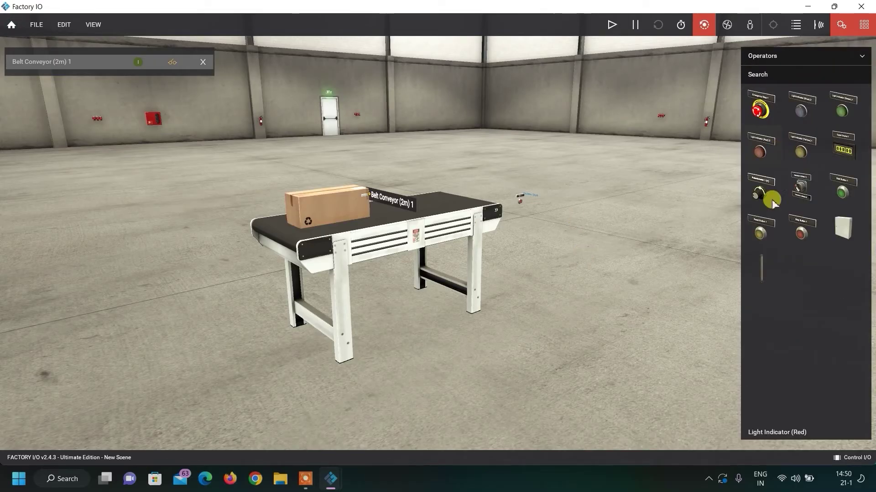
{"action": "left_click_drag", "start_coordinate": [845, 182], "coordinate": [518, 304]}
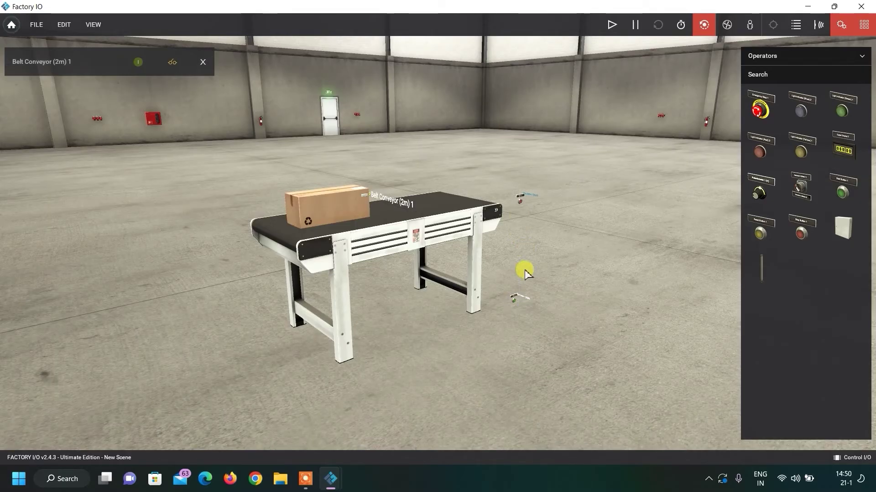
{"action": "scroll", "coordinate": [518, 303], "scroll_direction": "up", "scroll_amount": 5}
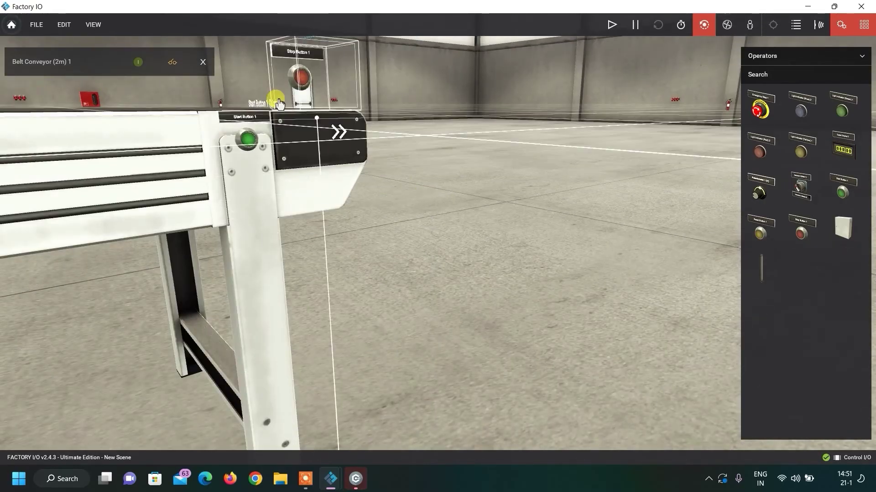
{"action": "left_click_drag", "start_coordinate": [274, 98], "coordinate": [250, 195]}
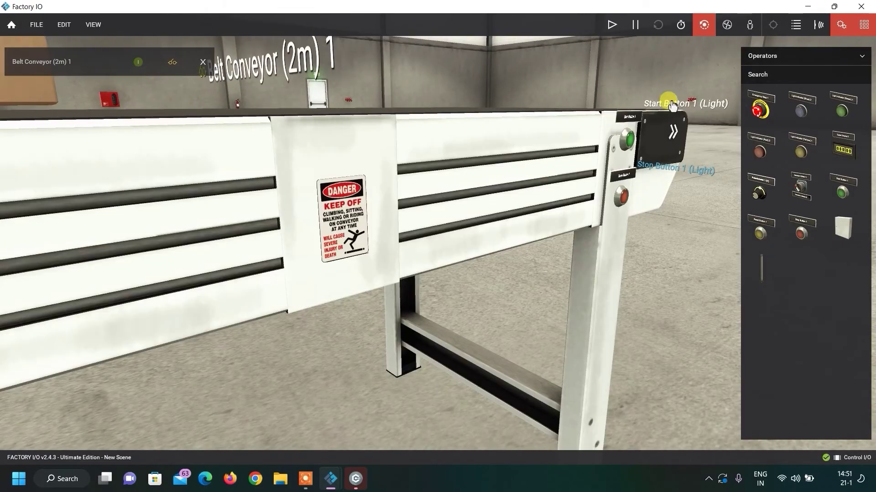
{"action": "left_click", "coordinate": [673, 105]}
{"action": "left_click", "coordinate": [665, 167]}
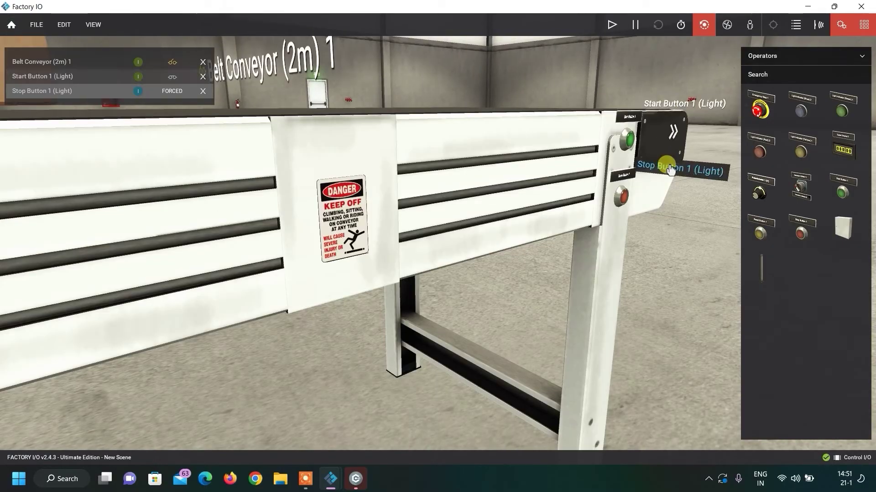
Confirm Control I/O as the driver under FILE > Drivers, then switch to the Control I/O window
{"action": "left_click", "coordinate": [36, 24]}
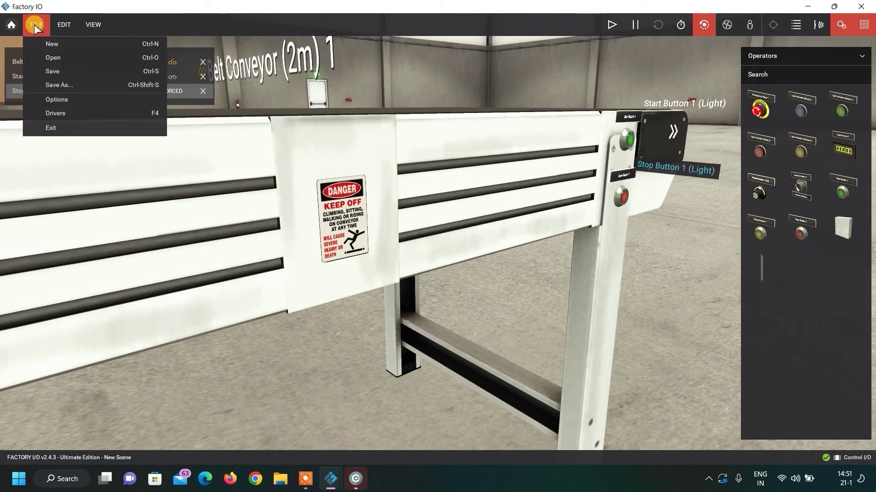
{"action": "left_click", "coordinate": [57, 112]}
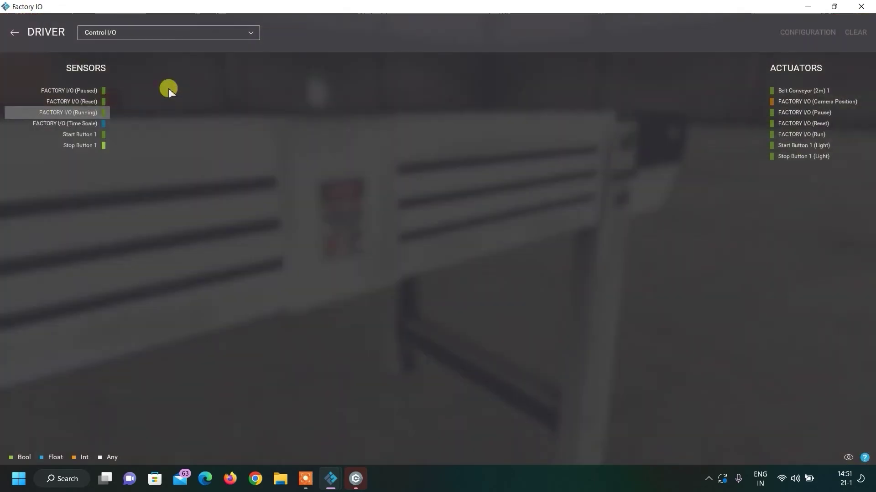
{"action": "left_click", "coordinate": [181, 35]}
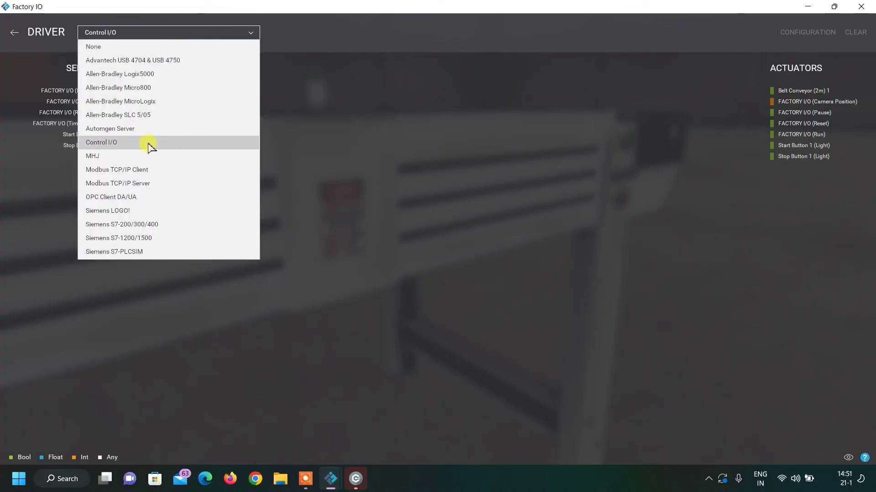
{"action": "left_click", "coordinate": [147, 143]}
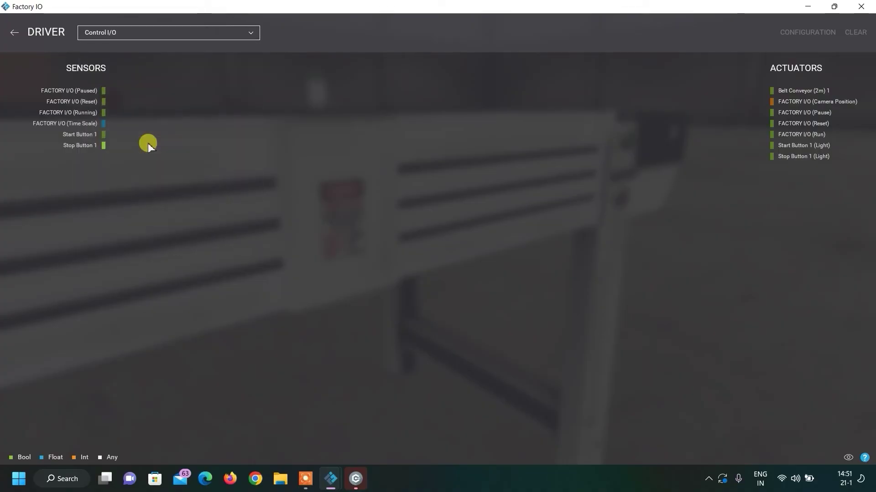
{"action": "left_click", "coordinate": [358, 481]}
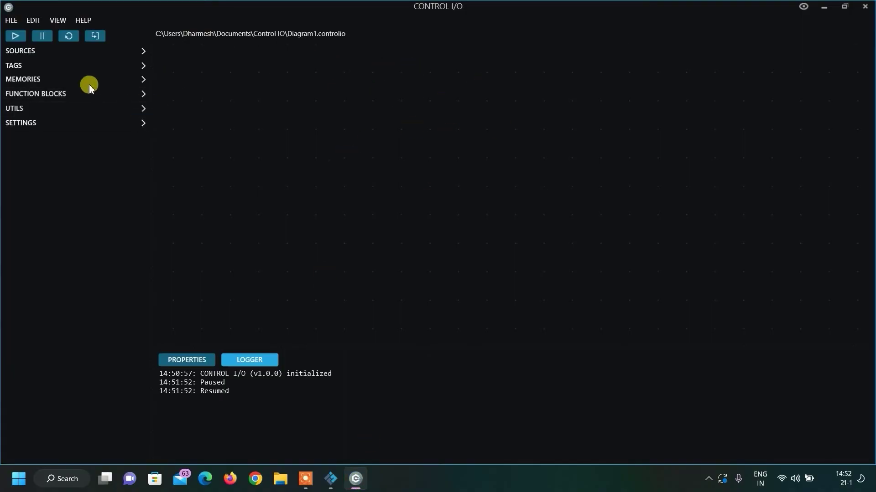
Place an SR latch block from Function Blocks > LOGICAL onto the diagram
{"action": "left_click", "coordinate": [136, 94]}
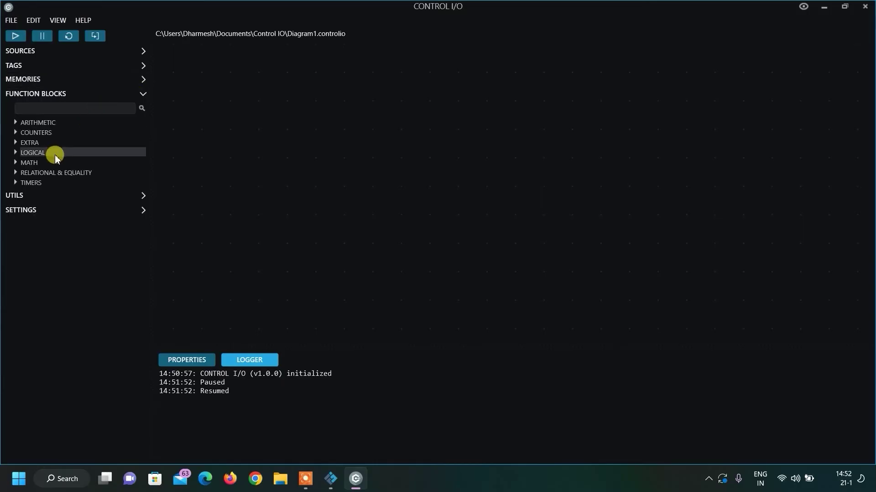
{"action": "left_click", "coordinate": [55, 157]}
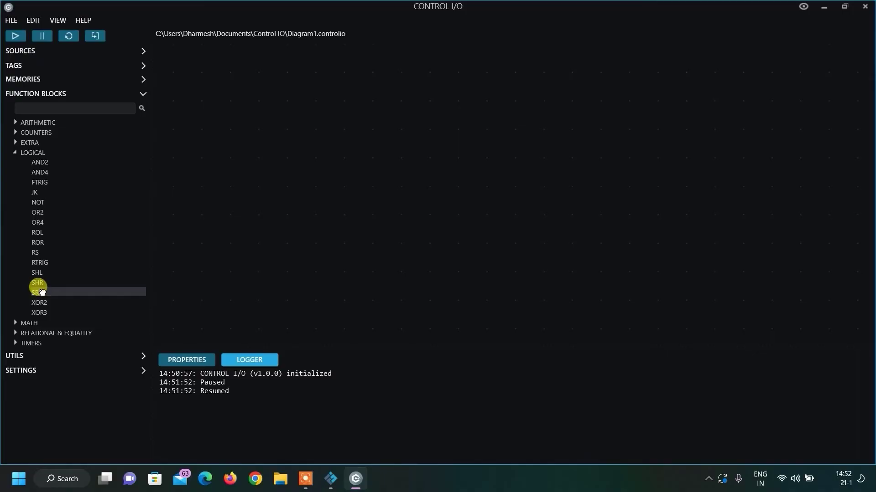
{"action": "left_click_drag", "start_coordinate": [274, 164], "coordinate": [369, 129]}
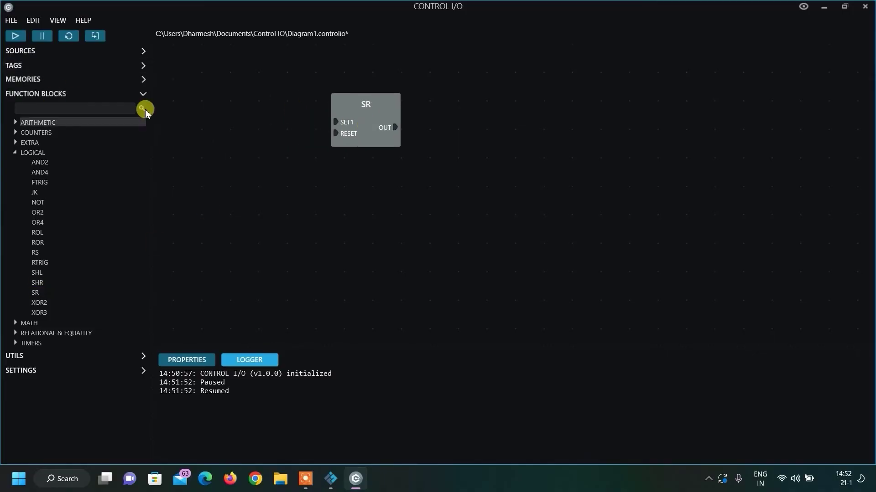
{"action": "left_click", "coordinate": [137, 93]}
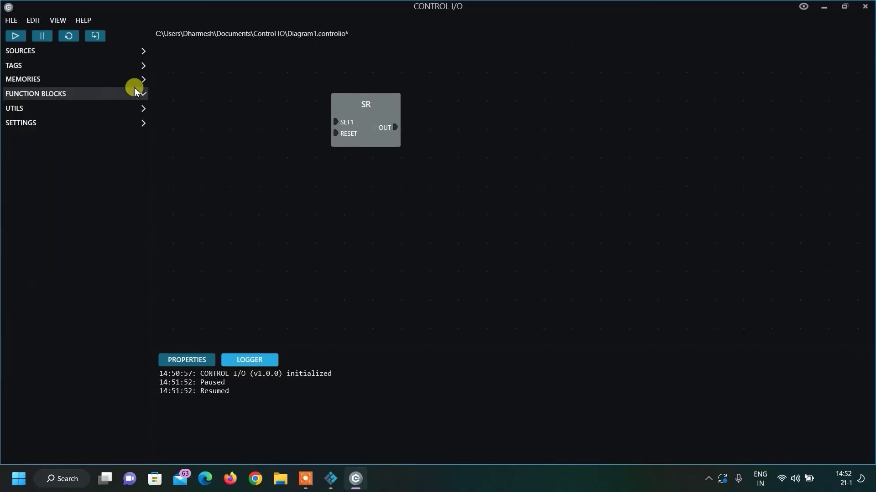
Add the Start Button 1 and Stop Button 1 tags and wire them to SET1 and RESET
{"action": "left_click", "coordinate": [141, 65]}
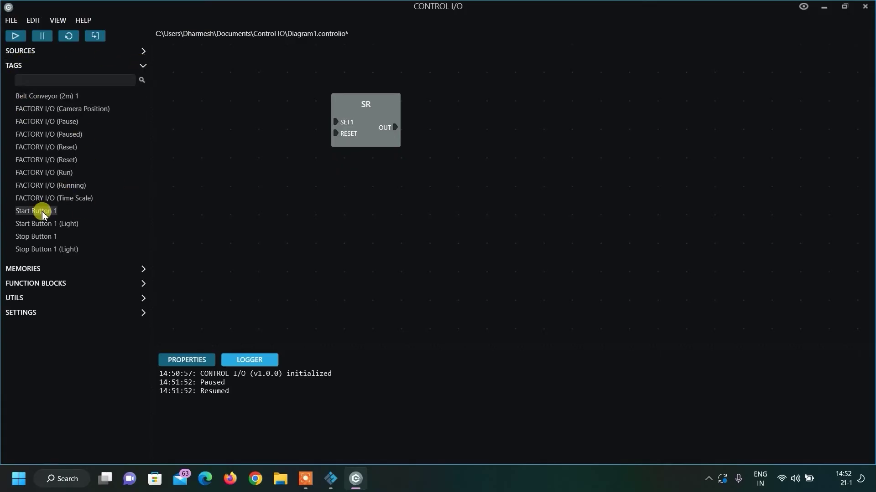
{"action": "left_click_drag", "start_coordinate": [41, 210], "coordinate": [278, 113]}
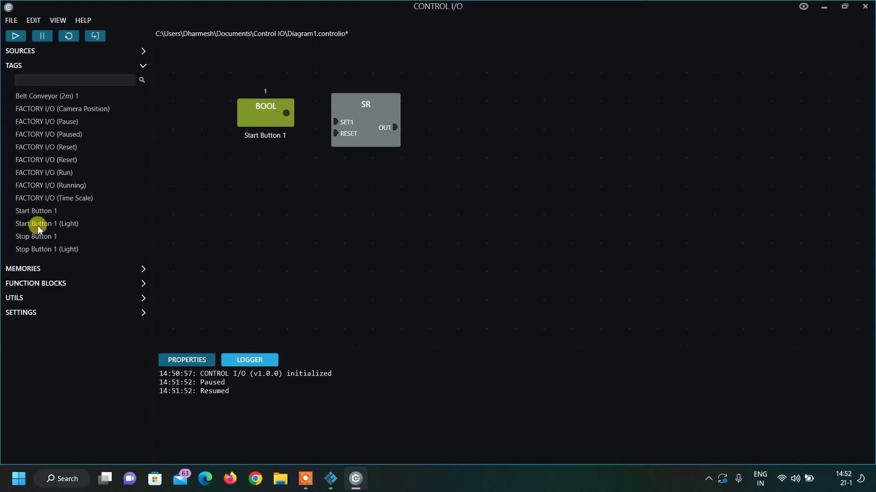
{"action": "left_click_drag", "start_coordinate": [36, 241], "coordinate": [273, 175]}
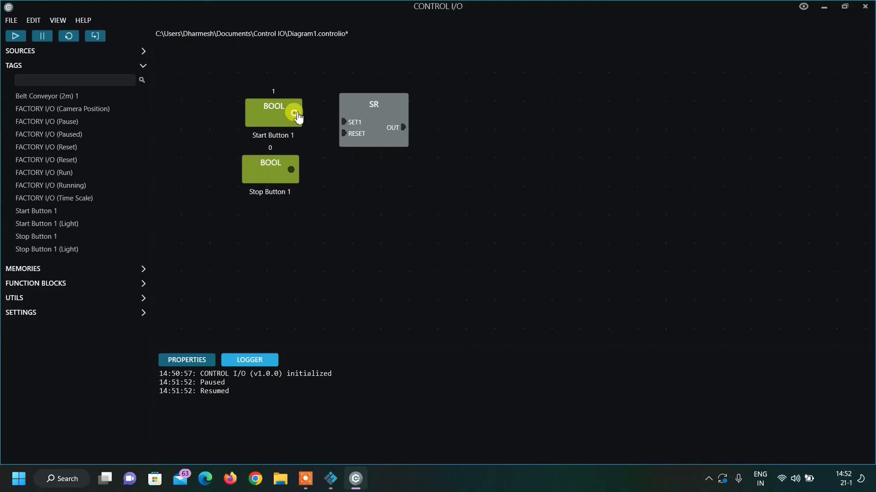
{"action": "left_click_drag", "start_coordinate": [296, 114], "coordinate": [340, 122]}
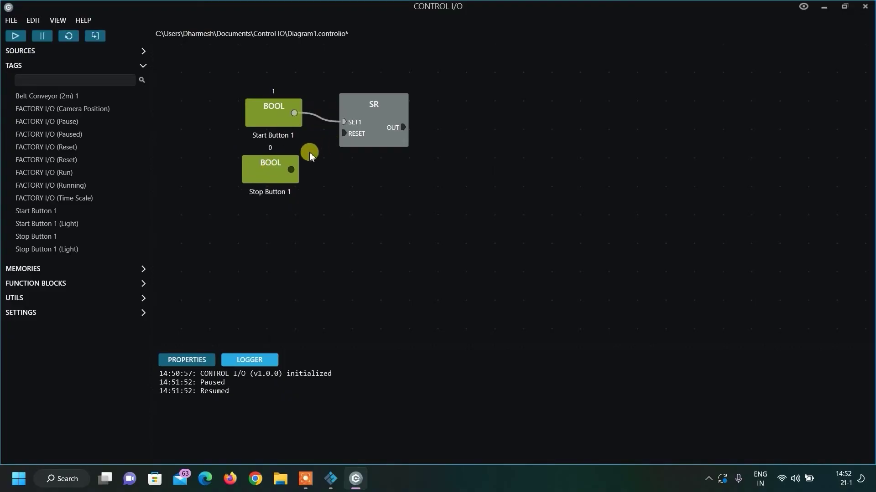
{"action": "left_click_drag", "start_coordinate": [291, 170], "coordinate": [326, 150]}
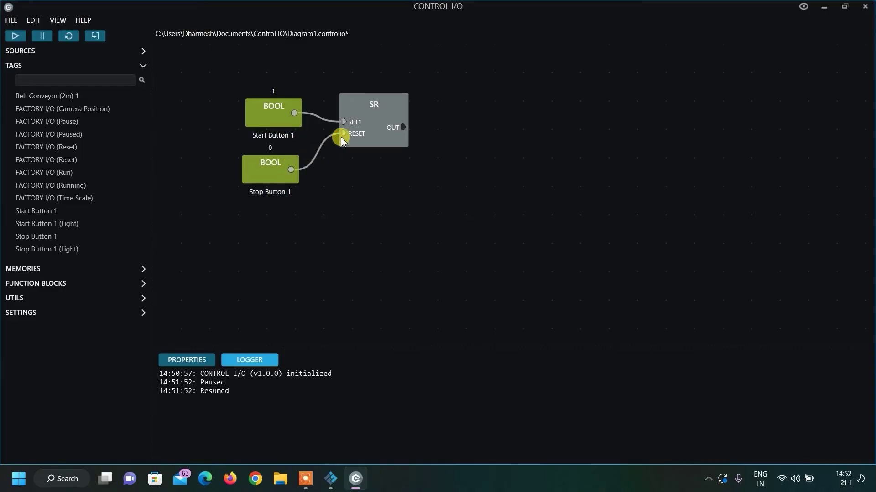
{"action": "left_click", "coordinate": [398, 107]}
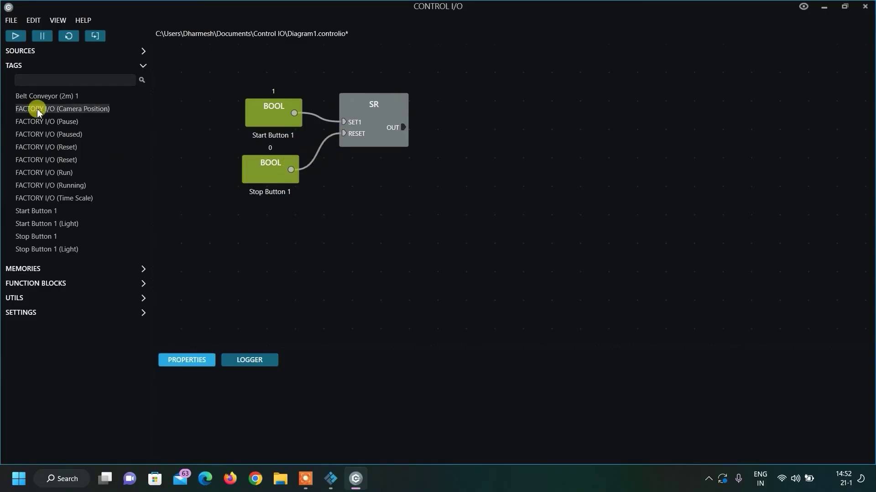
Wire the SR output to a Belt Conveyor (2m) 1 tag and delete the Stop-to-RESET wire
{"action": "left_click_drag", "start_coordinate": [76, 95], "coordinate": [404, 127]}
{"action": "left_click", "coordinate": [413, 176]}
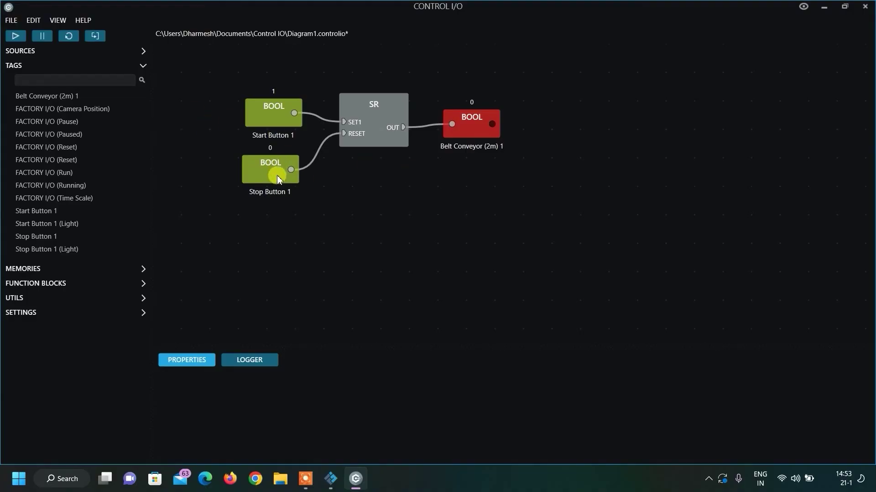
{"action": "left_click", "coordinate": [314, 158]}
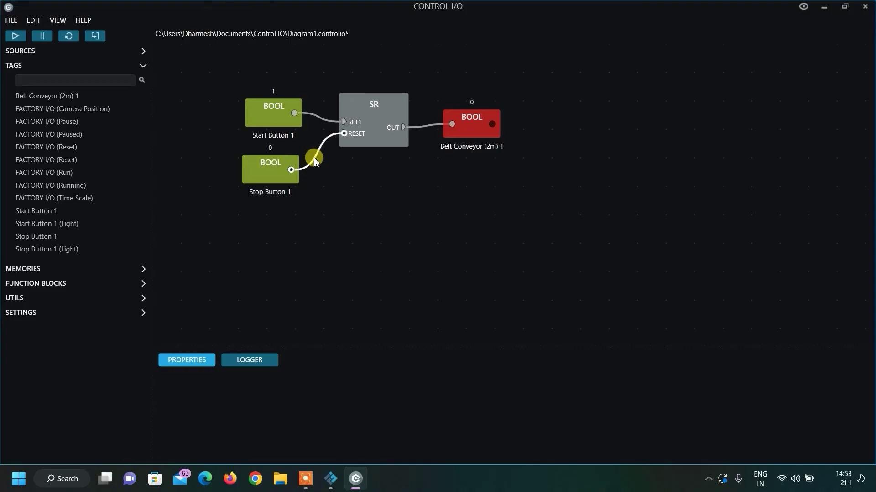
{"action": "key", "text": "Delete"}
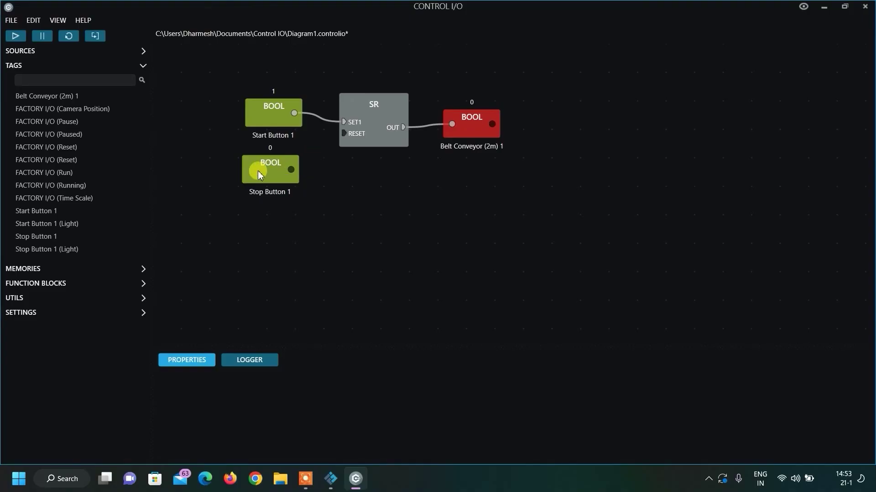
Insert a NOT block and route Stop Button 1 through it into the SR RESET input
{"action": "left_click_drag", "start_coordinate": [255, 175], "coordinate": [198, 177]}
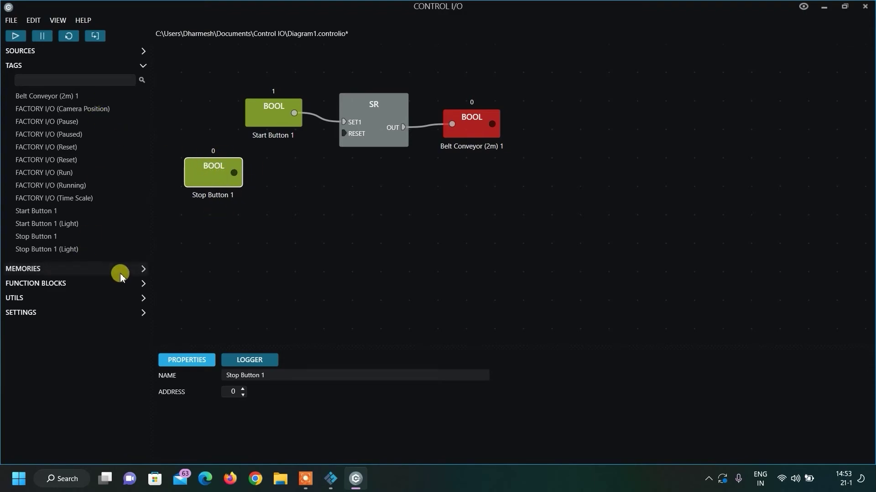
{"action": "left_click", "coordinate": [134, 283]}
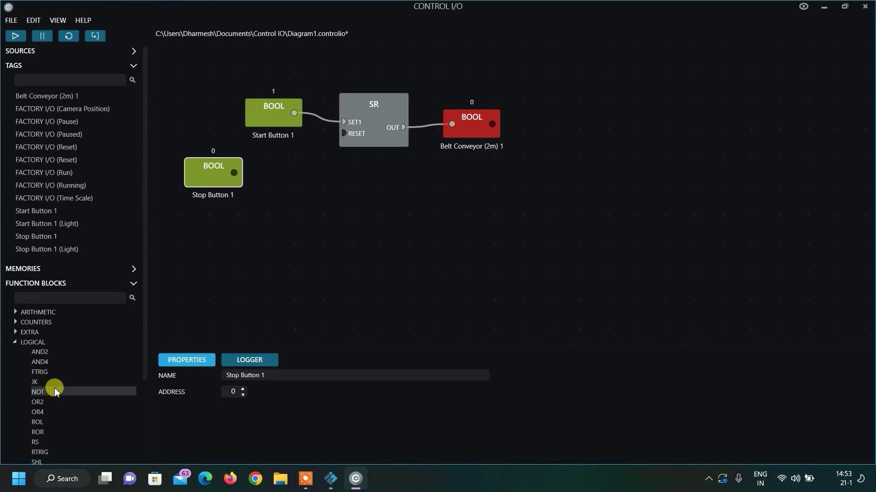
{"action": "left_click_drag", "start_coordinate": [59, 391], "coordinate": [344, 133]}
{"action": "left_click_drag", "start_coordinate": [234, 173], "coordinate": [267, 177]}
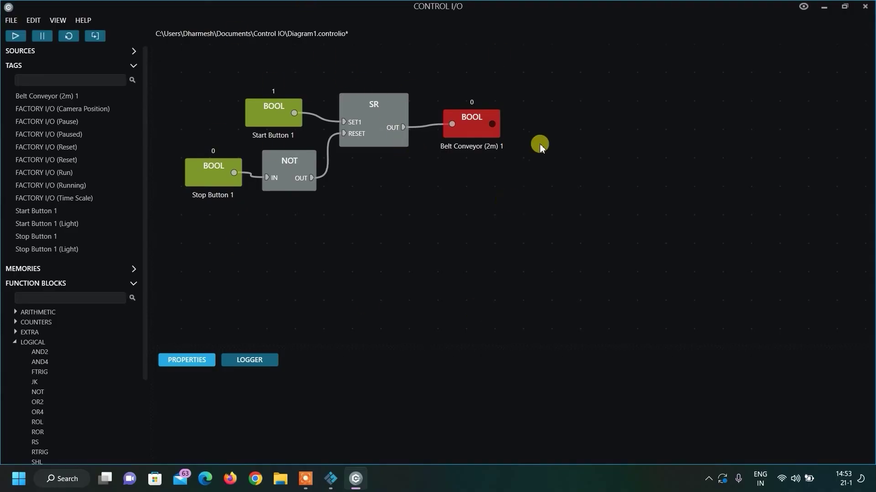
Run the Control I/O diagram, minimize it, and leave the Factory I/O driver screen
{"action": "left_click", "coordinate": [12, 39]}
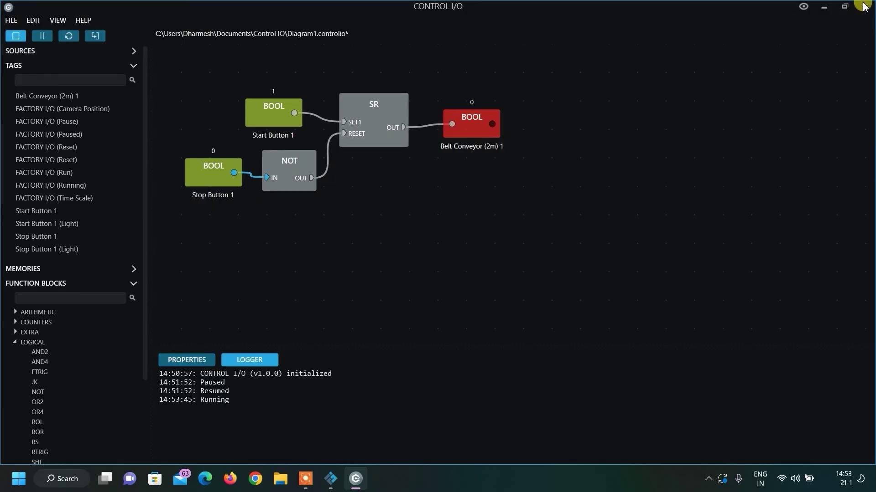
{"action": "left_click", "coordinate": [809, 7]}
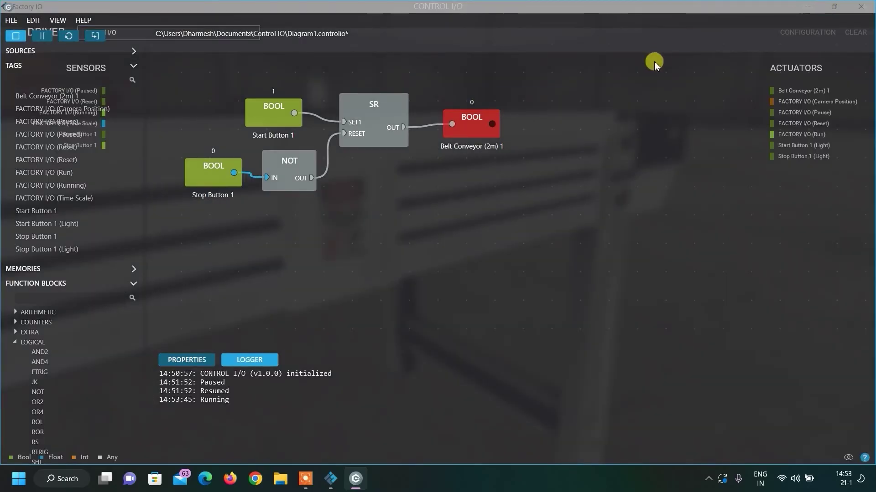
{"action": "left_click", "coordinate": [827, 10]}
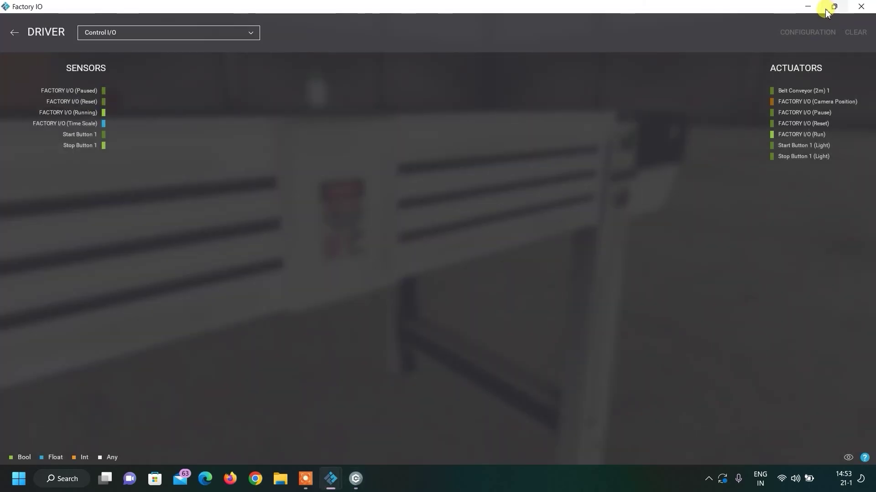
{"action": "left_click", "coordinate": [15, 34]}
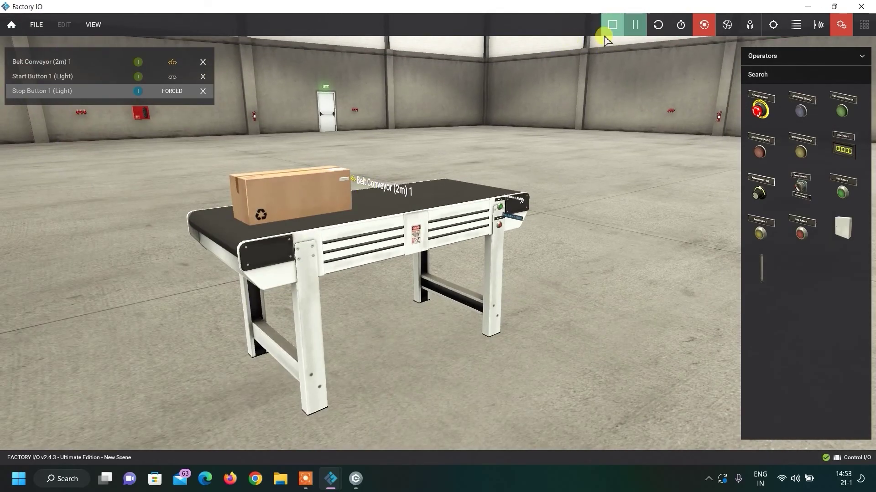
Run then stop the simulation, and clear the forced value on Stop Button 1 (Light)
{"action": "left_click", "coordinate": [612, 25]}
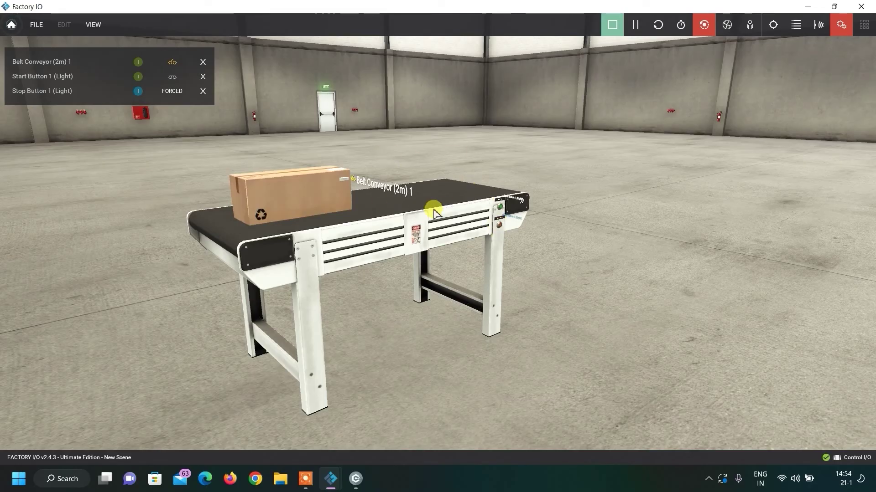
{"action": "left_click", "coordinate": [173, 64]}
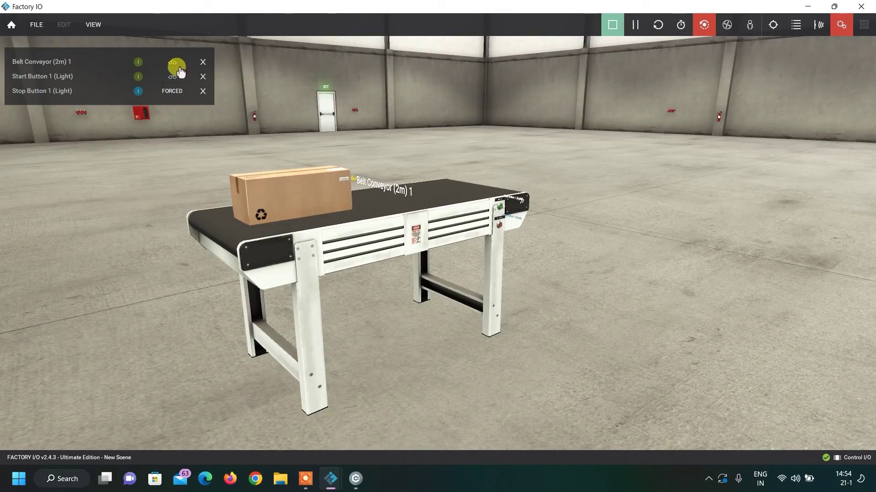
{"action": "left_click", "coordinate": [612, 25]}
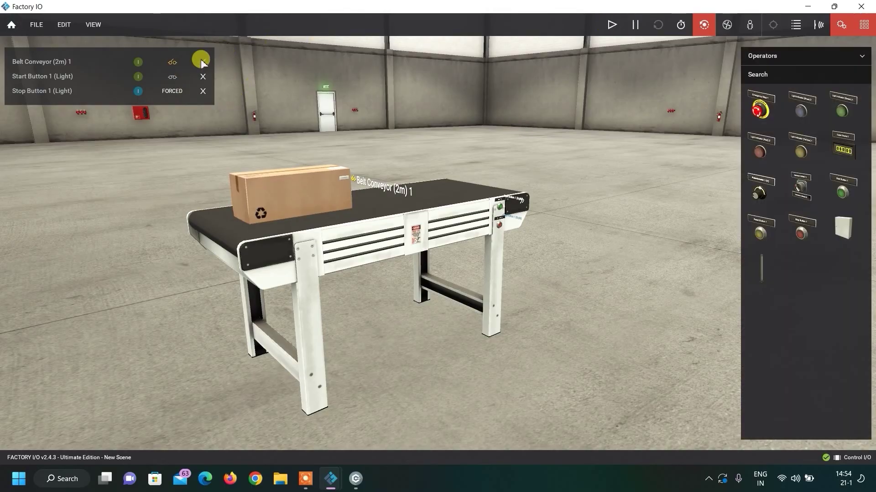
{"action": "left_click", "coordinate": [178, 91]}
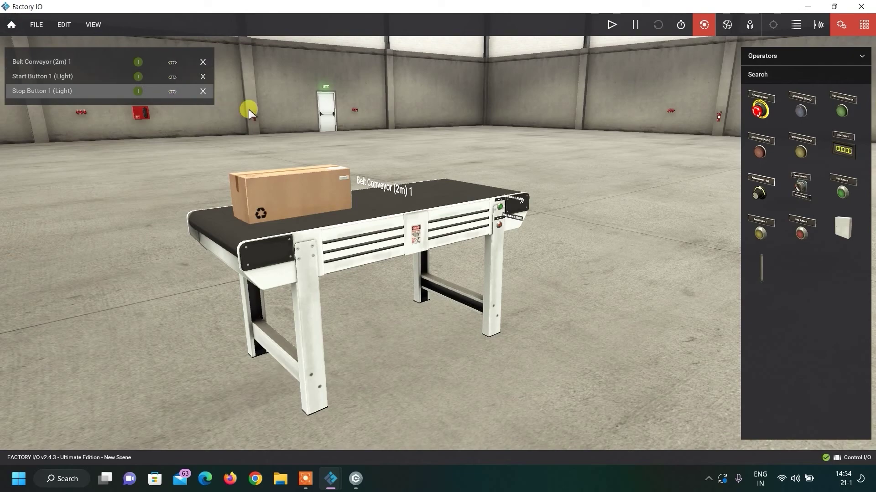
Start the simulation, press Start to run the conveyor, then reset and restart the simulation
{"action": "left_click", "coordinate": [611, 26]}
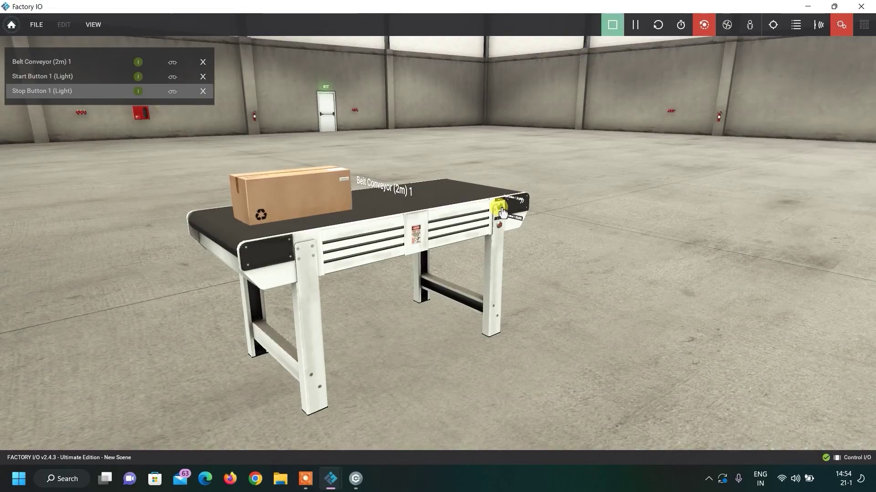
{"action": "scroll", "coordinate": [500, 208], "scroll_direction": "up", "scroll_amount": 3}
{"action": "scroll", "coordinate": [499, 200], "scroll_direction": "down", "scroll_amount": 1}
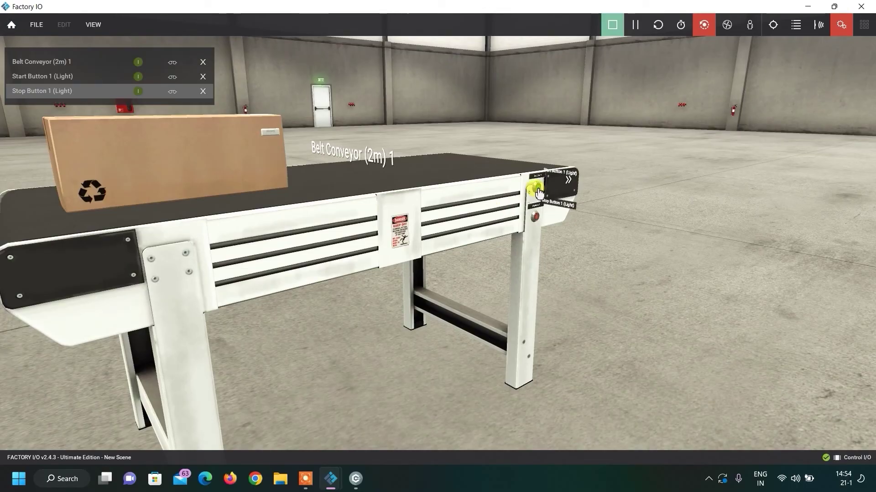
{"action": "left_click", "coordinate": [536, 189]}
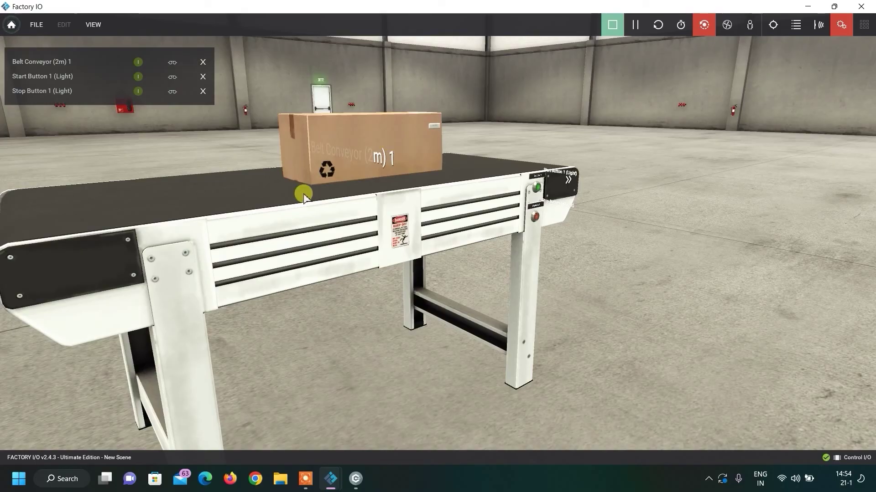
{"action": "left_click", "coordinate": [612, 25]}
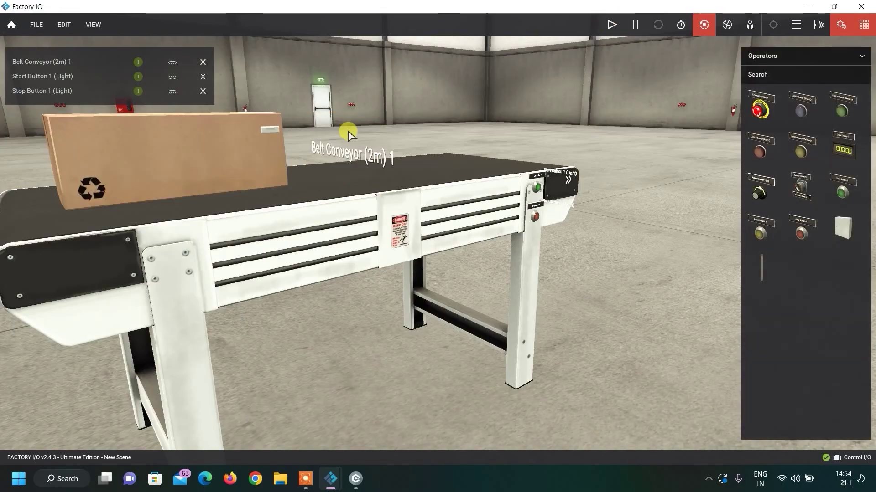
{"action": "left_click", "coordinate": [610, 26]}
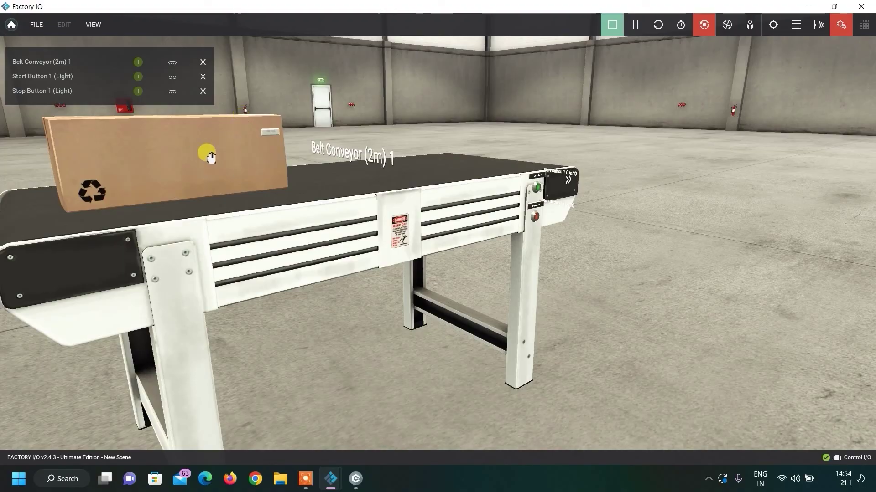
Test the conveyor by alternating Start and Stop three times, then bring Control I/O forward
{"action": "left_click", "coordinate": [538, 194]}
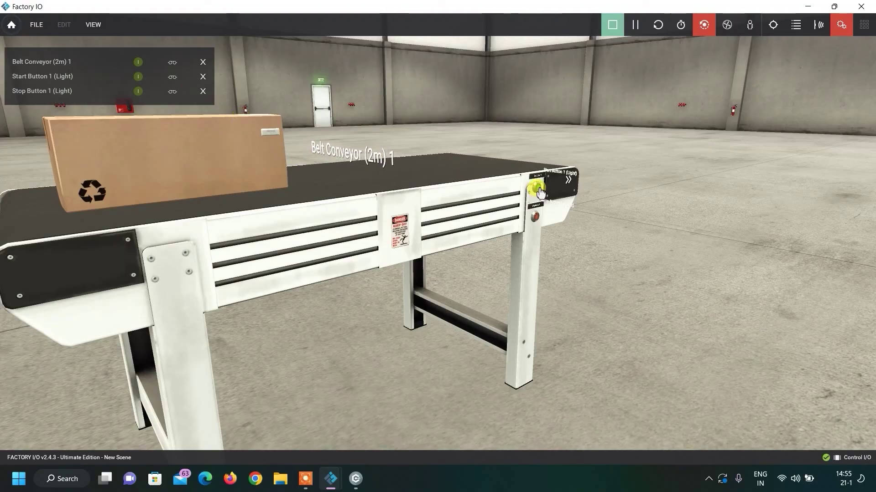
{"action": "left_click", "coordinate": [538, 219]}
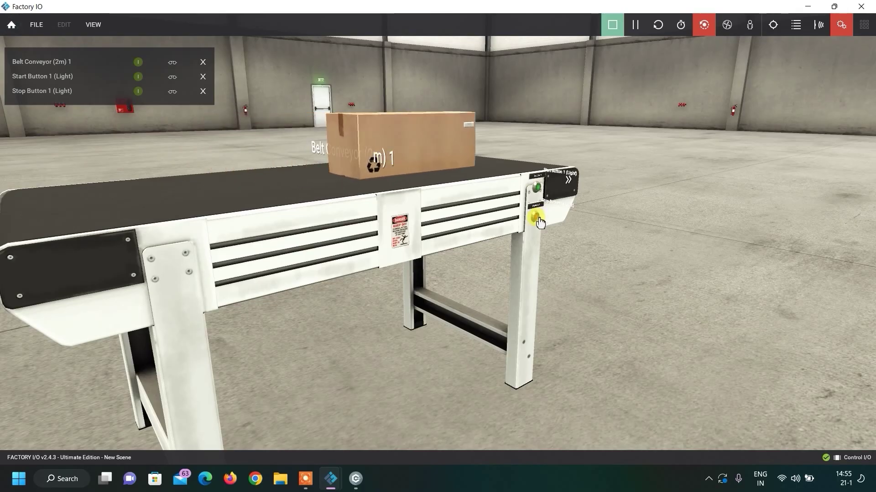
{"action": "left_click", "coordinate": [538, 191]}
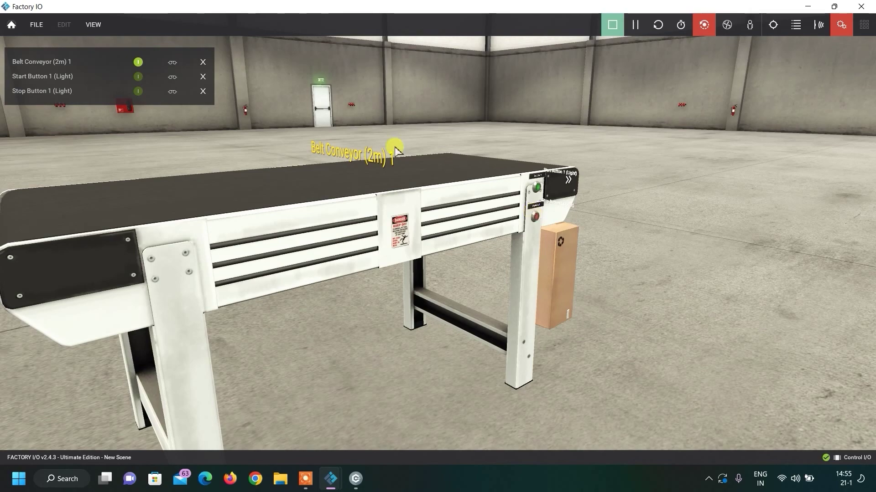
{"action": "left_click", "coordinate": [539, 222]}
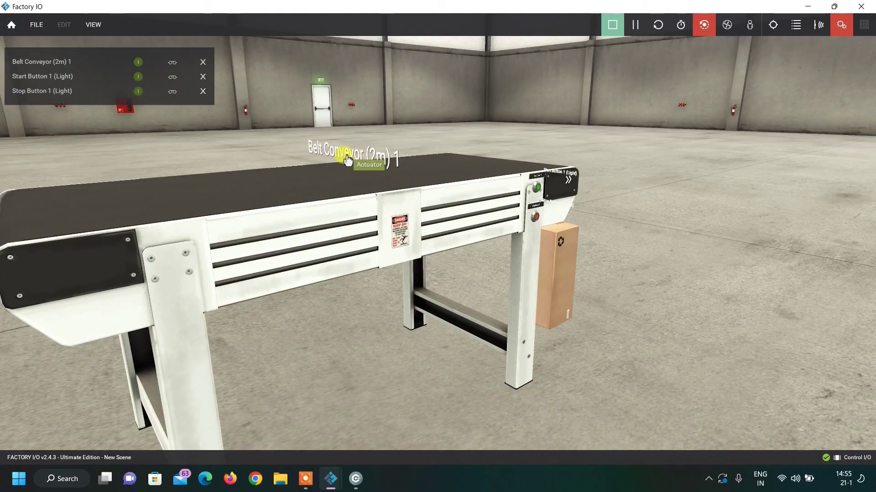
{"action": "left_click", "coordinate": [537, 189]}
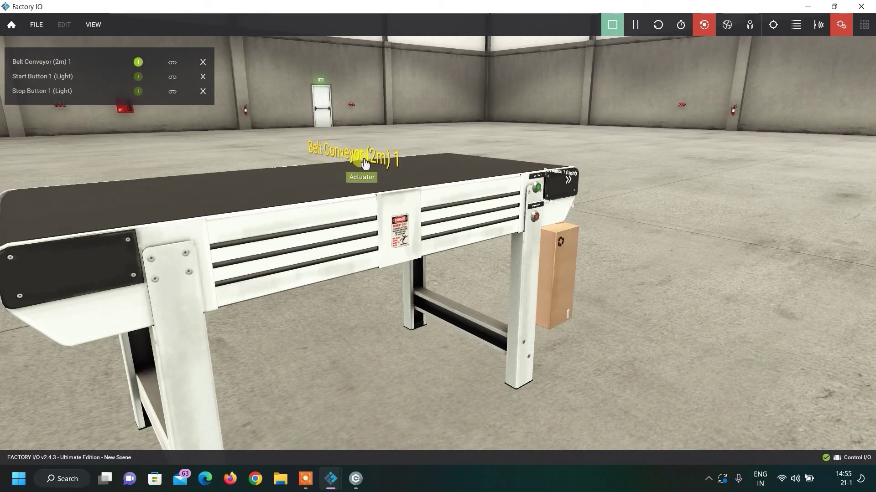
{"action": "left_click", "coordinate": [535, 218]}
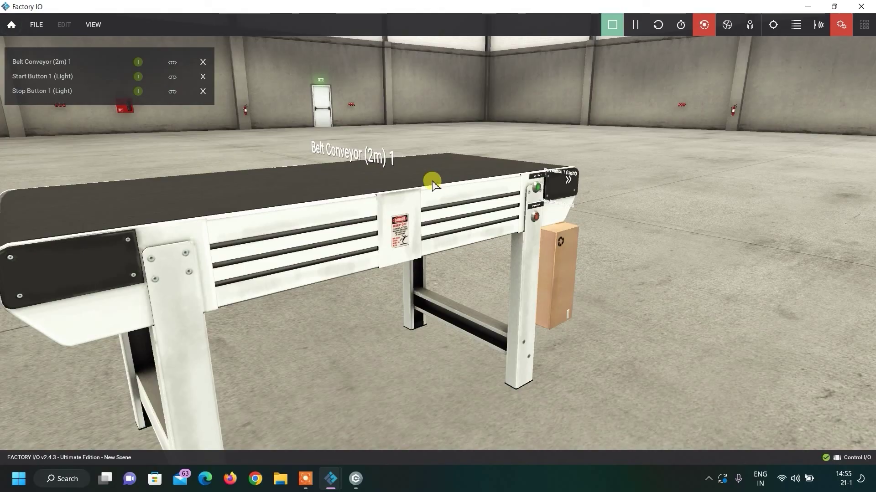
{"action": "scroll", "coordinate": [466, 183], "scroll_direction": "down", "scroll_amount": 5}
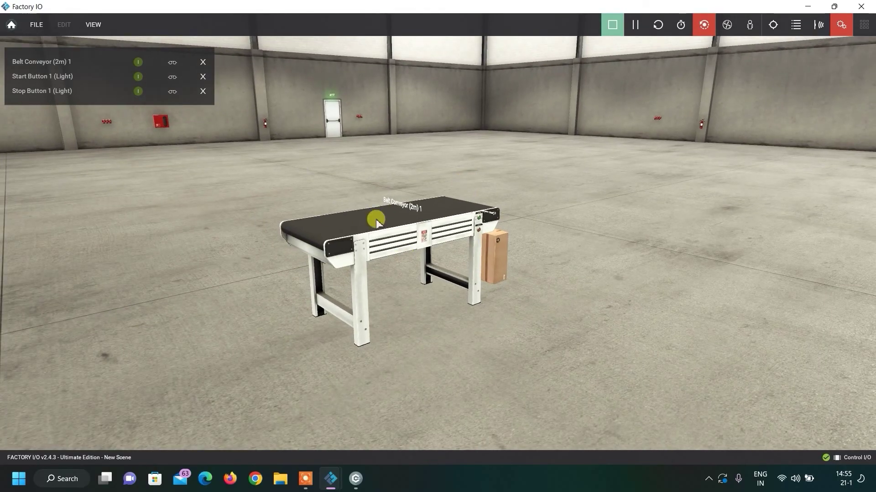
{"action": "left_click", "coordinate": [355, 479]}
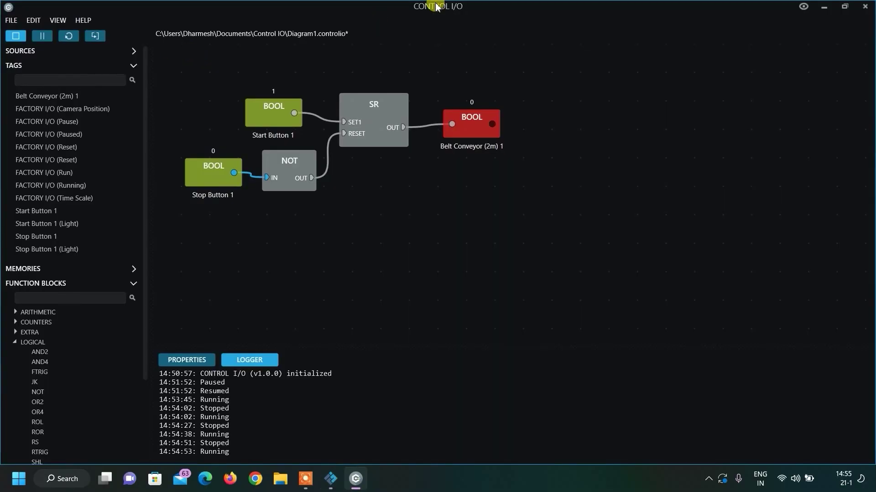
Minimize the Control I/O window to bring the Factory I/O conveyor scene back
{"action": "left_click", "coordinate": [822, 8]}
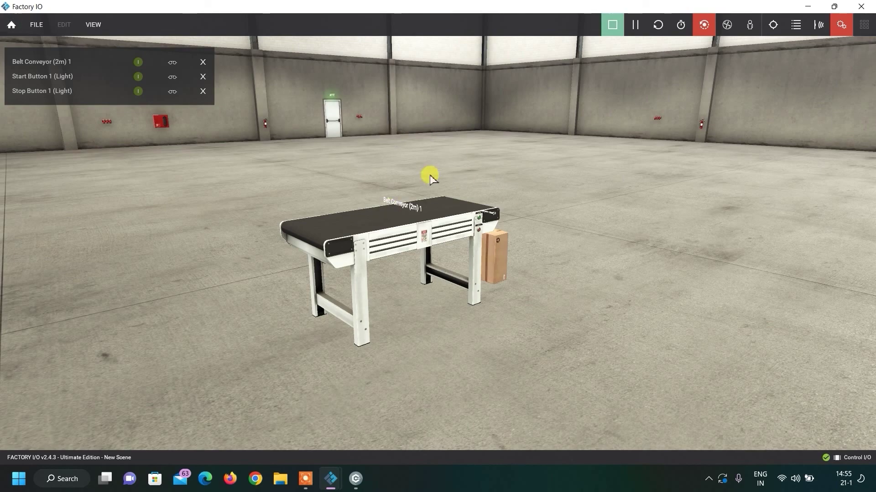
{"action": "left_click", "coordinate": [36, 25]}
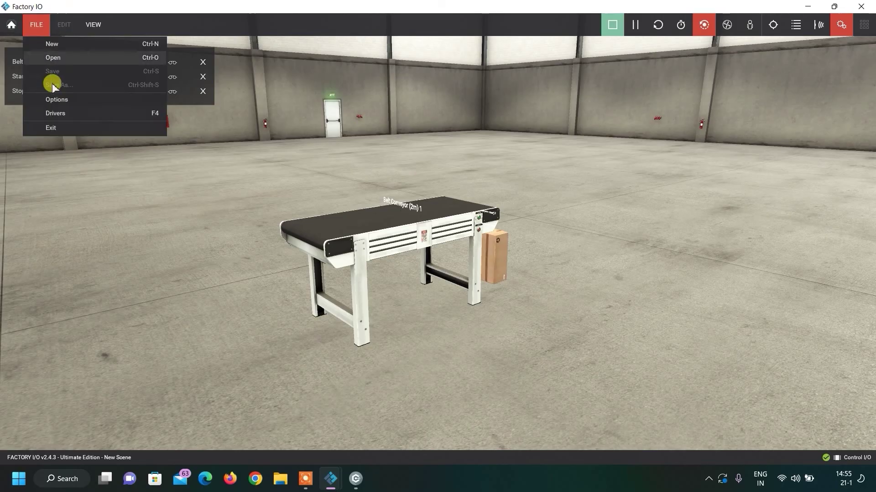
{"action": "left_click", "coordinate": [53, 115]}
{"action": "left_click", "coordinate": [194, 36]}
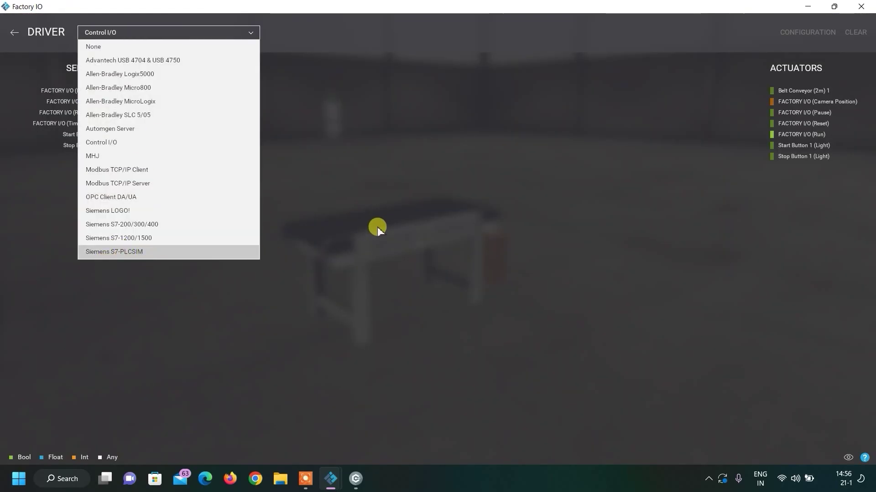
{"action": "key", "text": "Escape"}
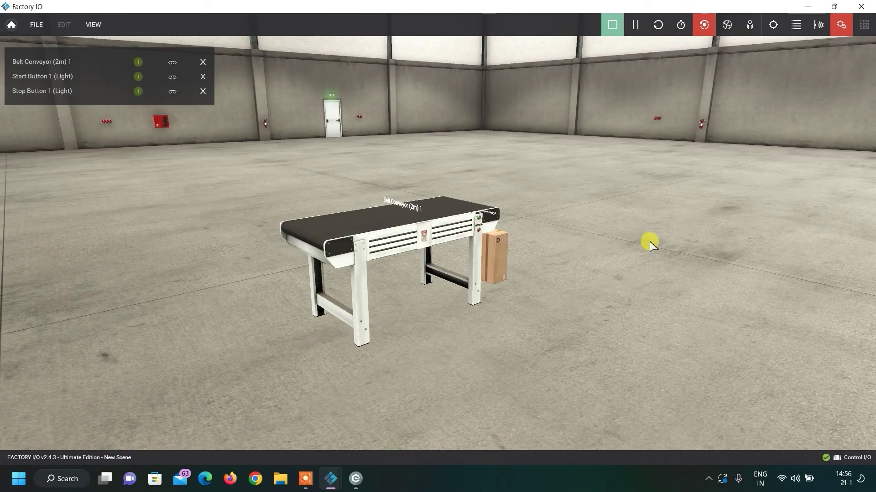
Minimize Factory I/O and dismiss the 'Another instance is already running' error
{"action": "left_click", "coordinate": [810, 10]}
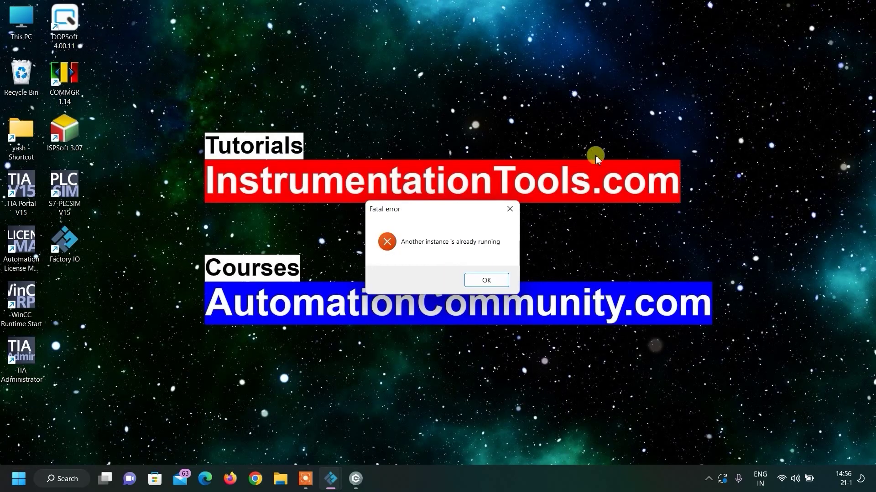
{"action": "left_click", "coordinate": [510, 209]}
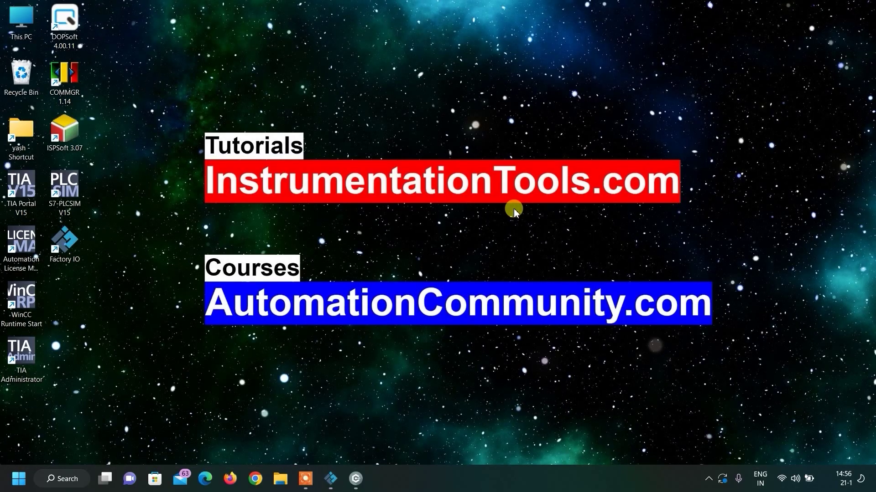